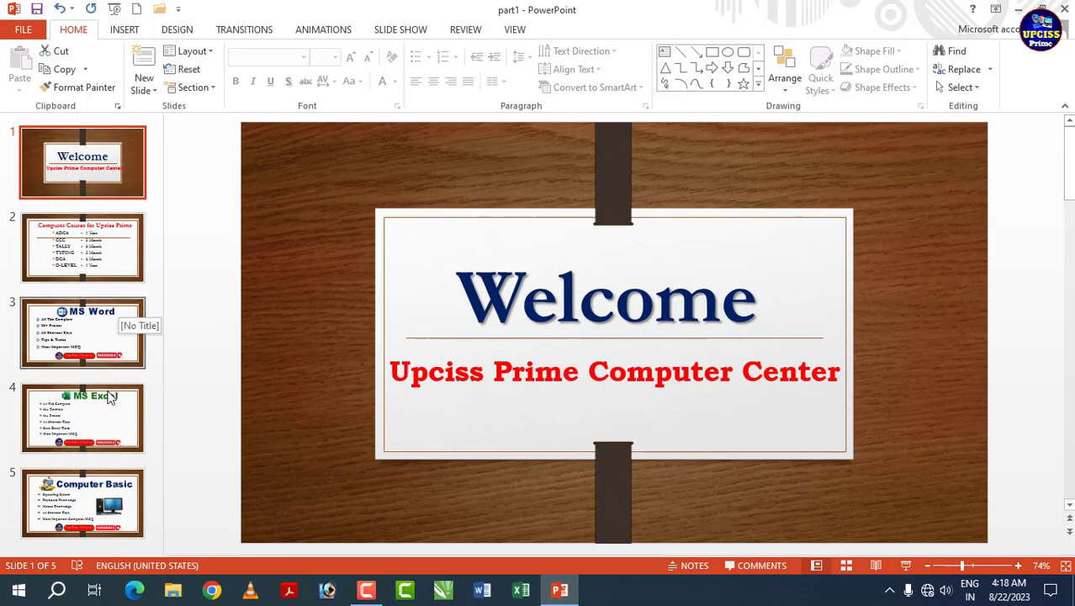
# Step: View the Animations ribbon options, then switch to the Slide Show ribbon for part1
pyautogui.click(334, 34)
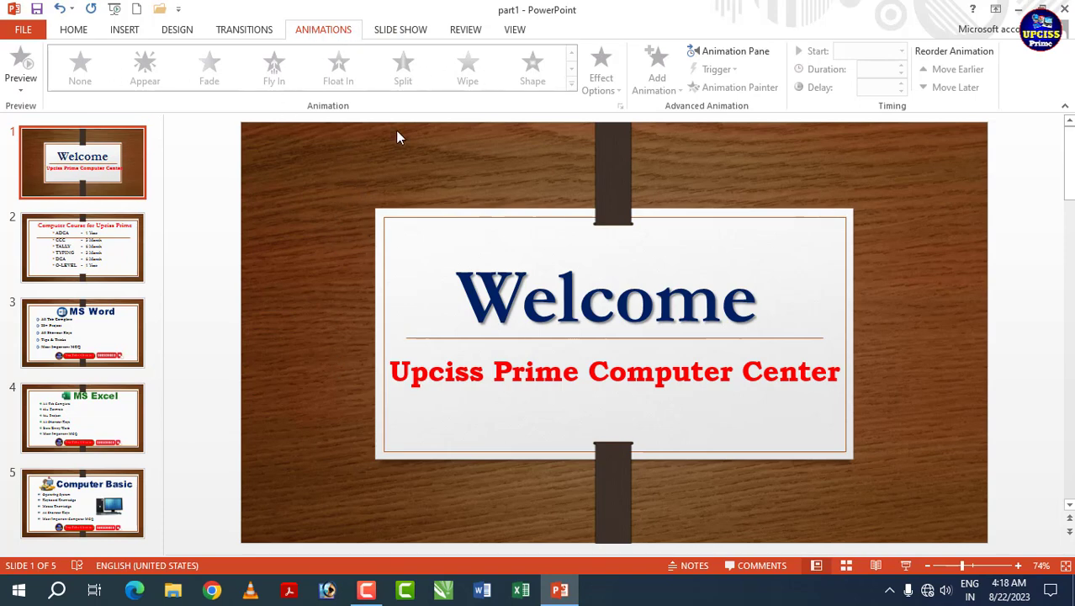
pyautogui.click(391, 34)
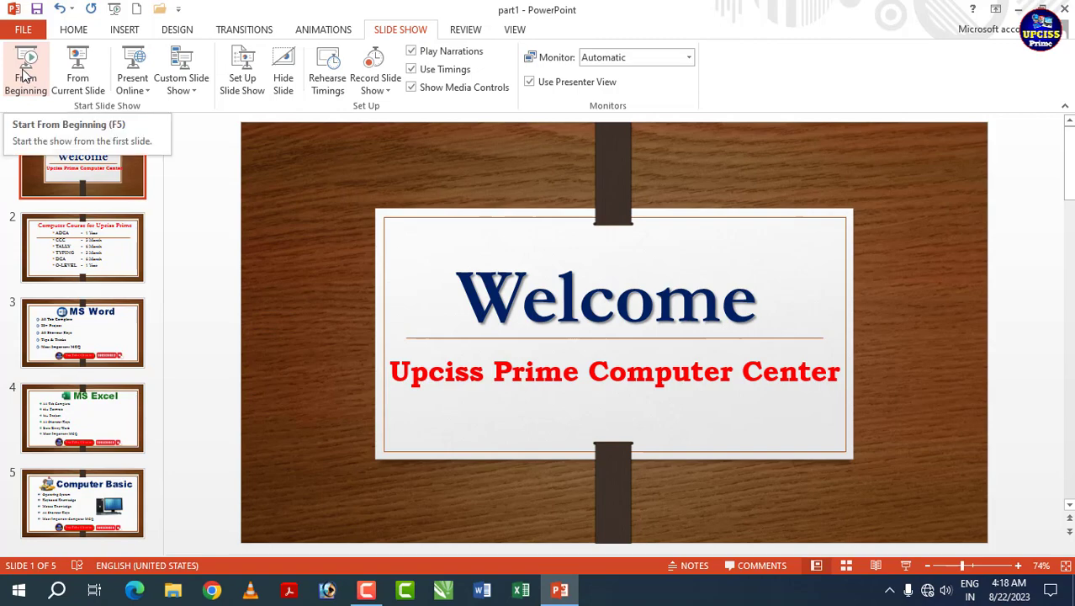
pyautogui.click(30, 75)
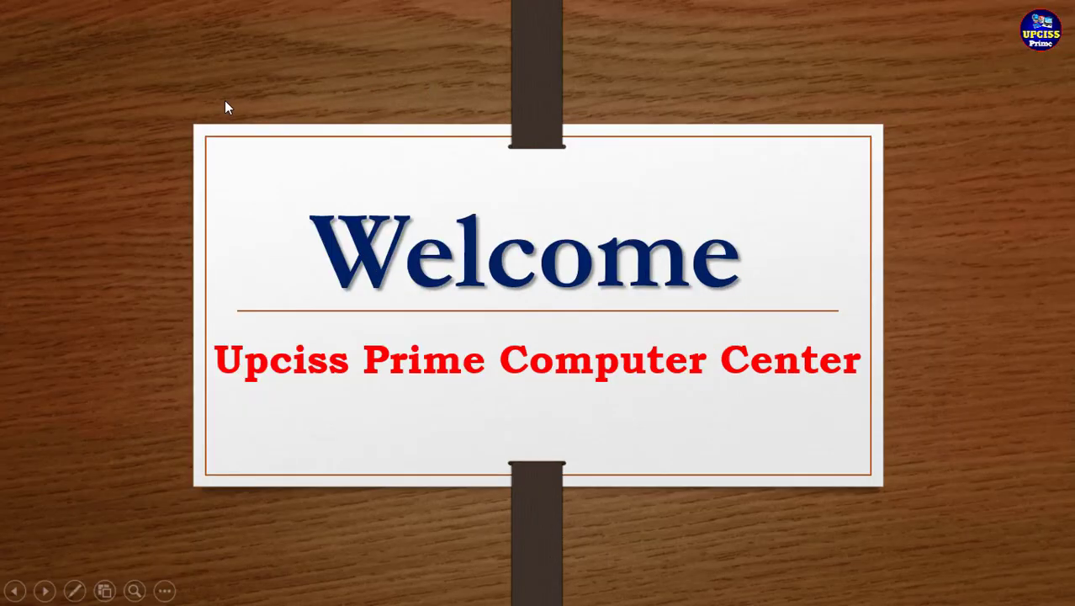
pyautogui.click(934, 244)
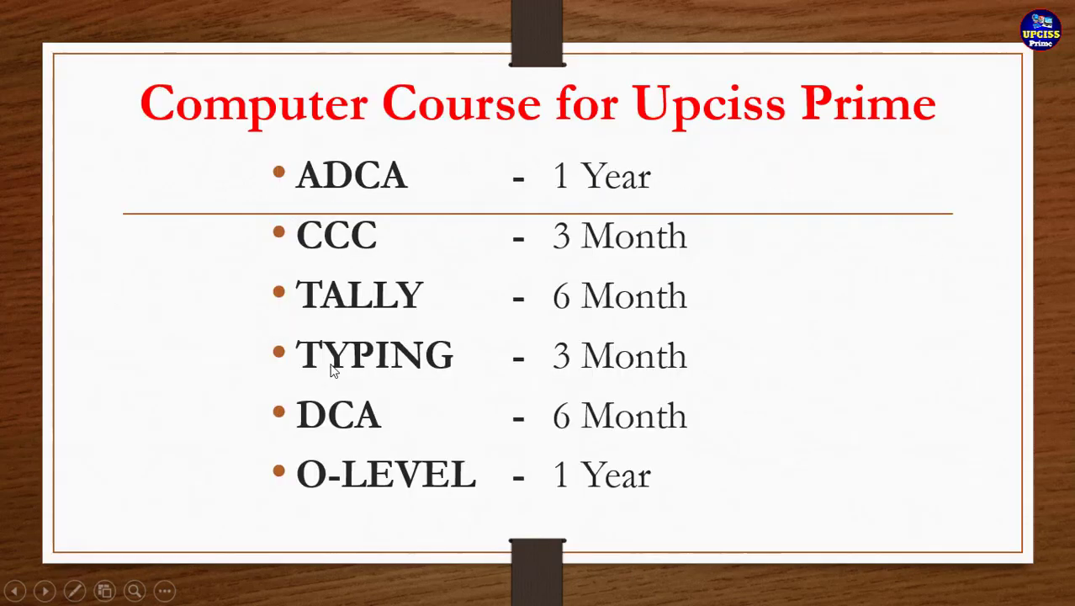
pyautogui.click(646, 393)
pyautogui.click(789, 255)
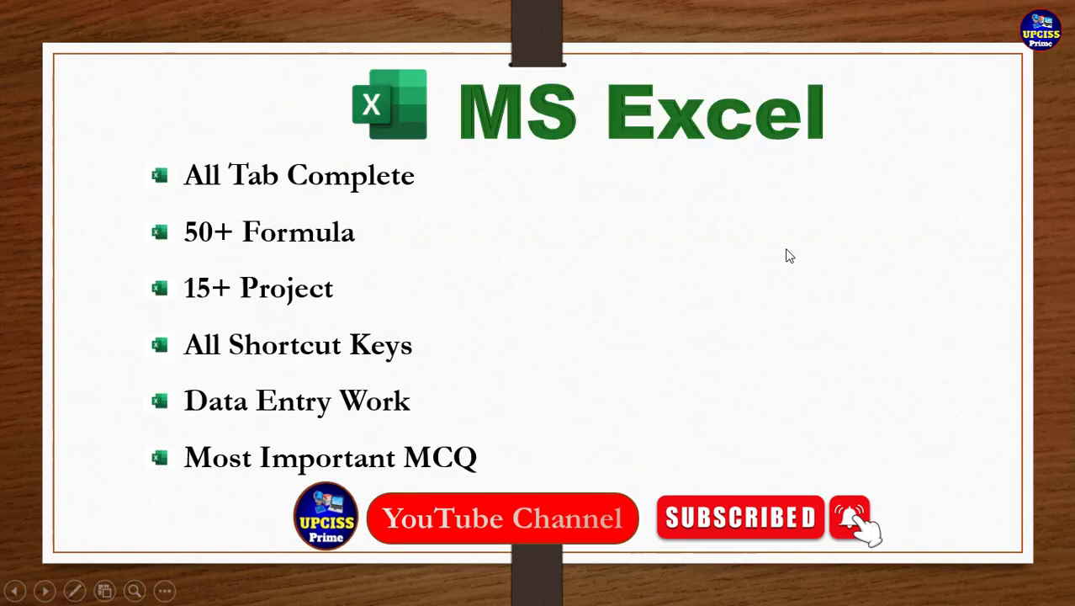
pyautogui.click(789, 255)
pyautogui.click(788, 254)
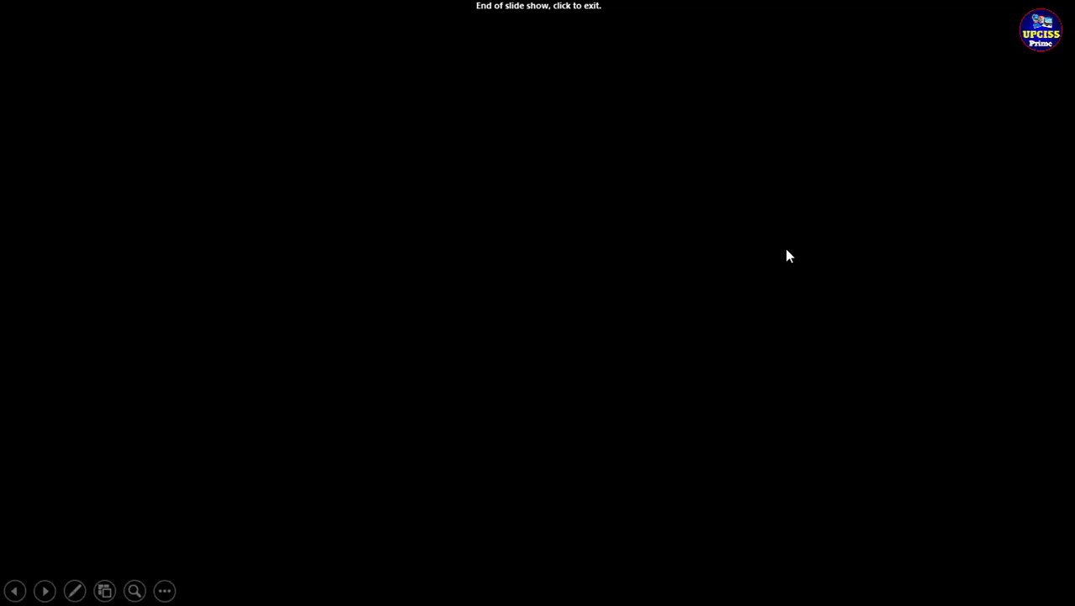
pyautogui.click(788, 254)
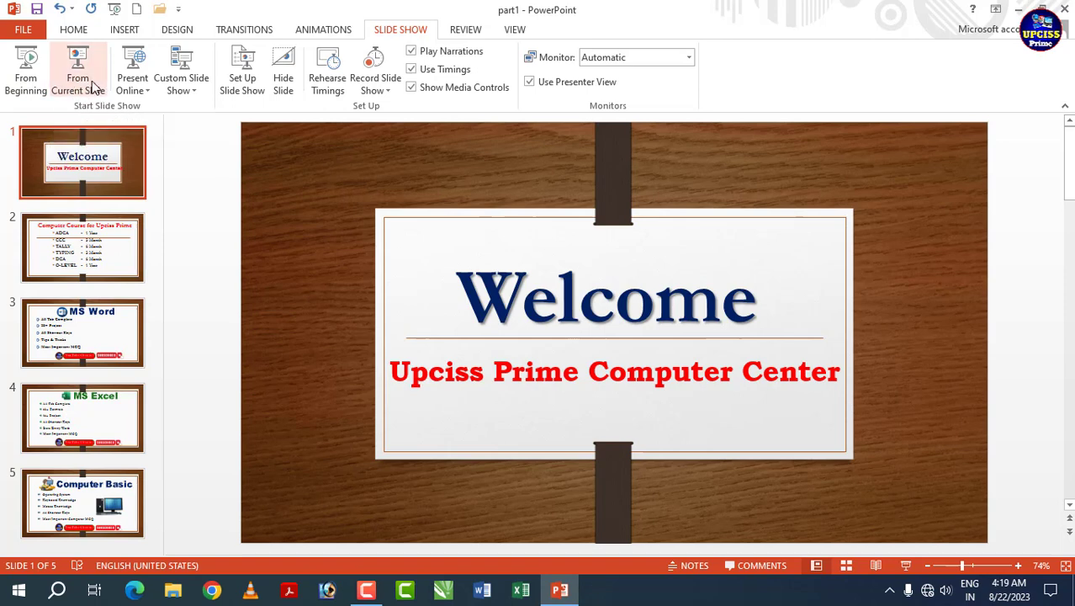
# Step: Preview the show starting from slide 3, MS Word, then exit back to editing
pyautogui.click(102, 306)
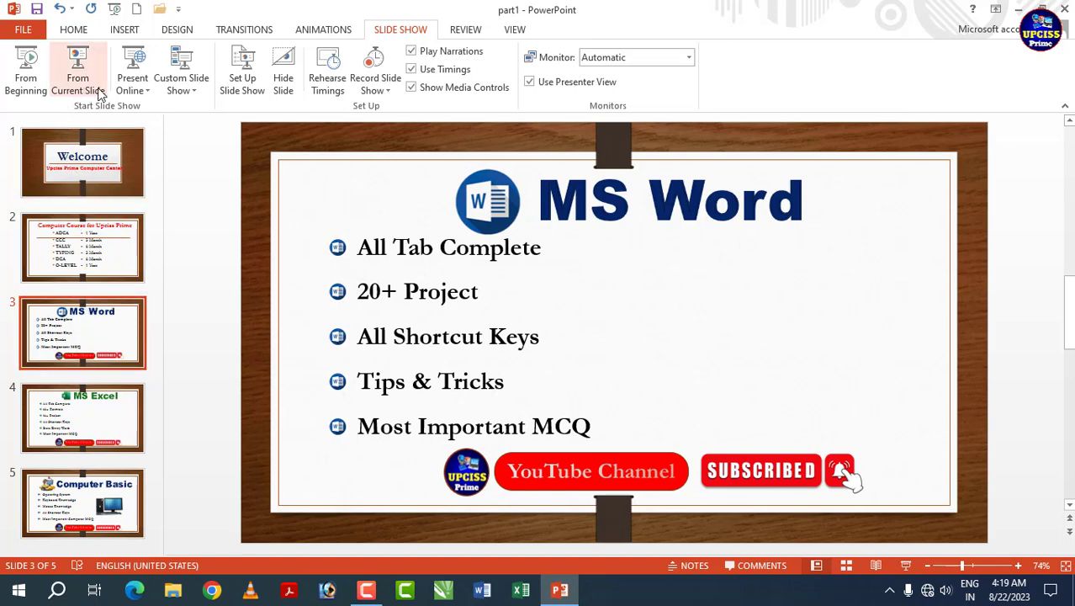
pyautogui.click(78, 67)
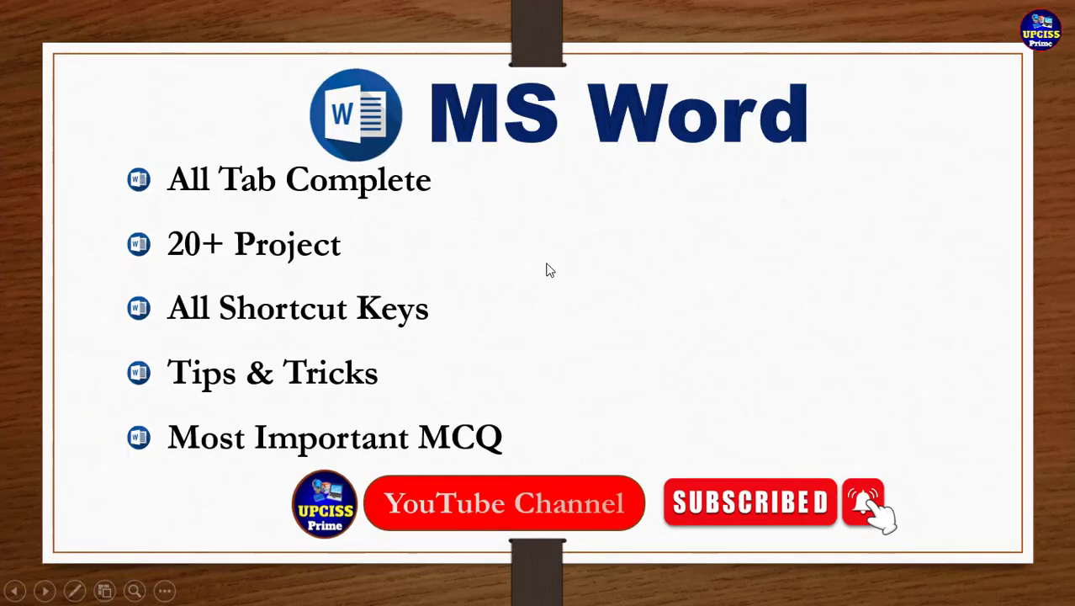
pyautogui.press('Escape')
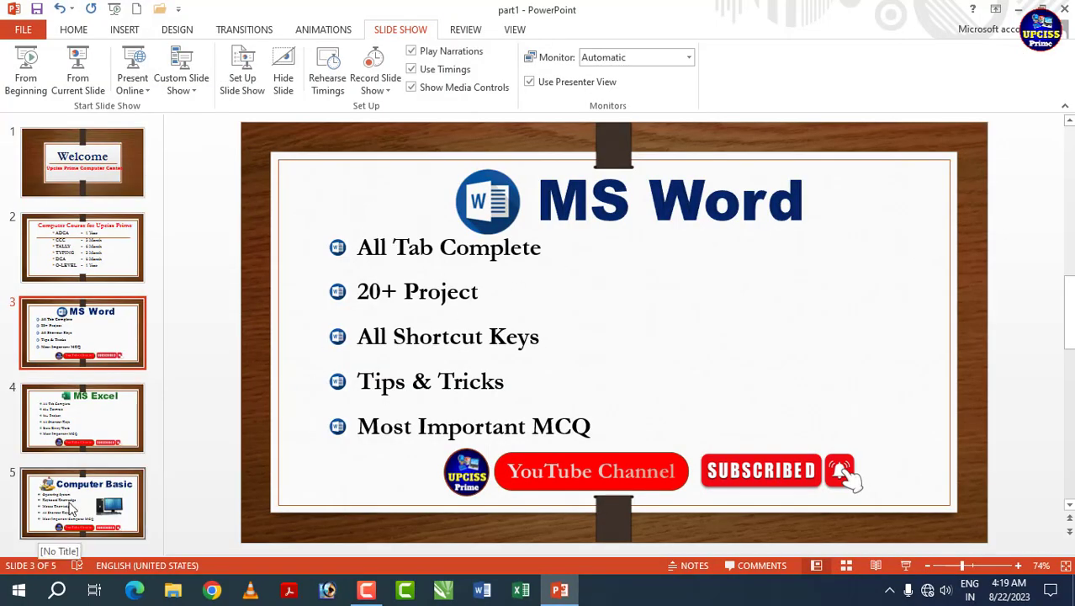
# Step: Preview the show starting from slide 5, Computer Basic, then exit back to editing
pyautogui.click(94, 503)
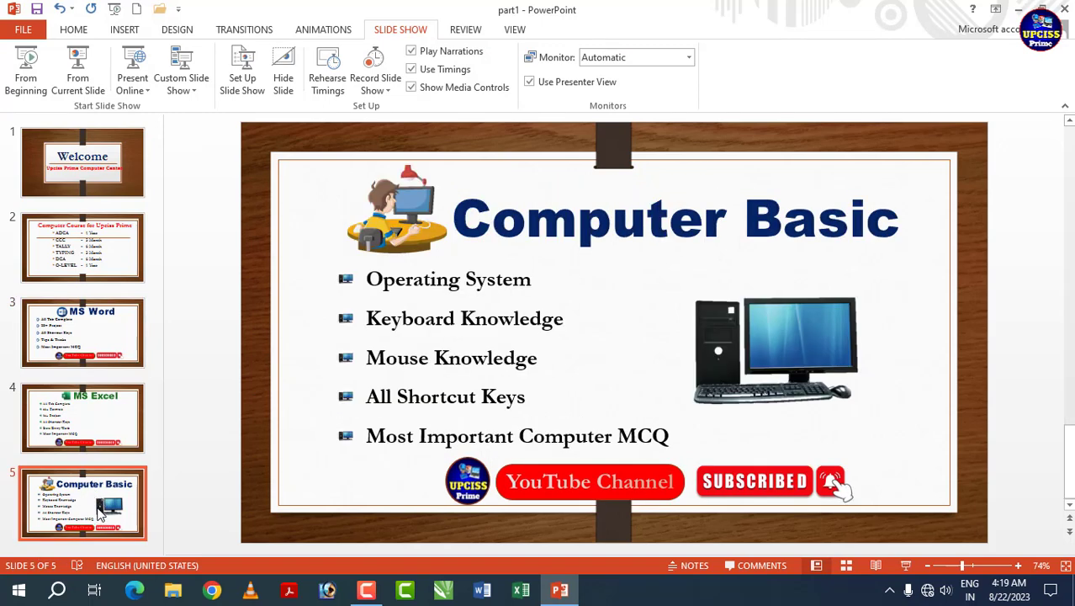
pyautogui.click(81, 72)
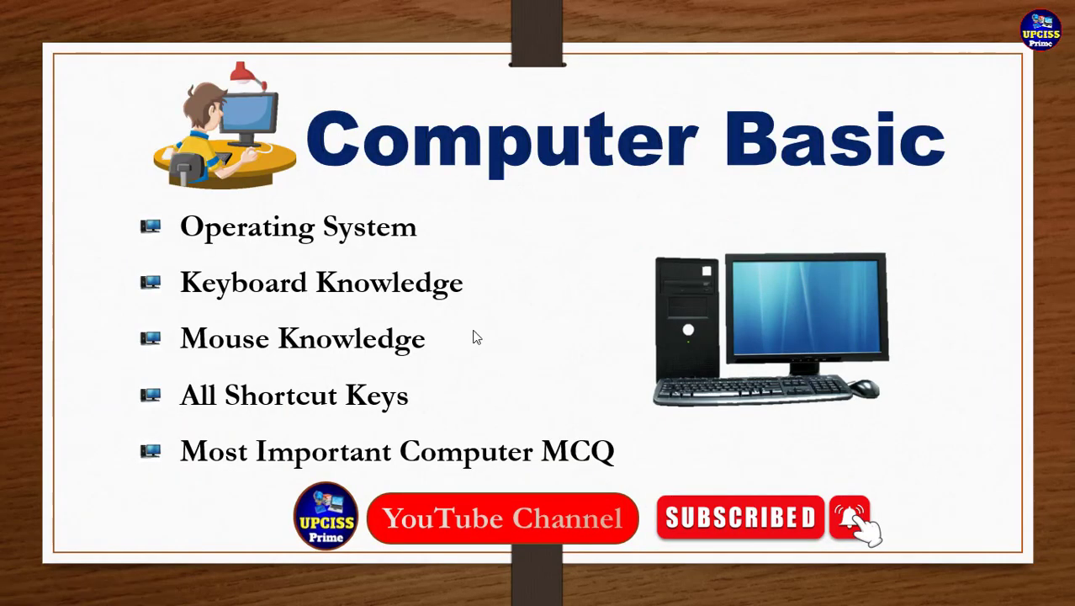
pyautogui.press('Escape')
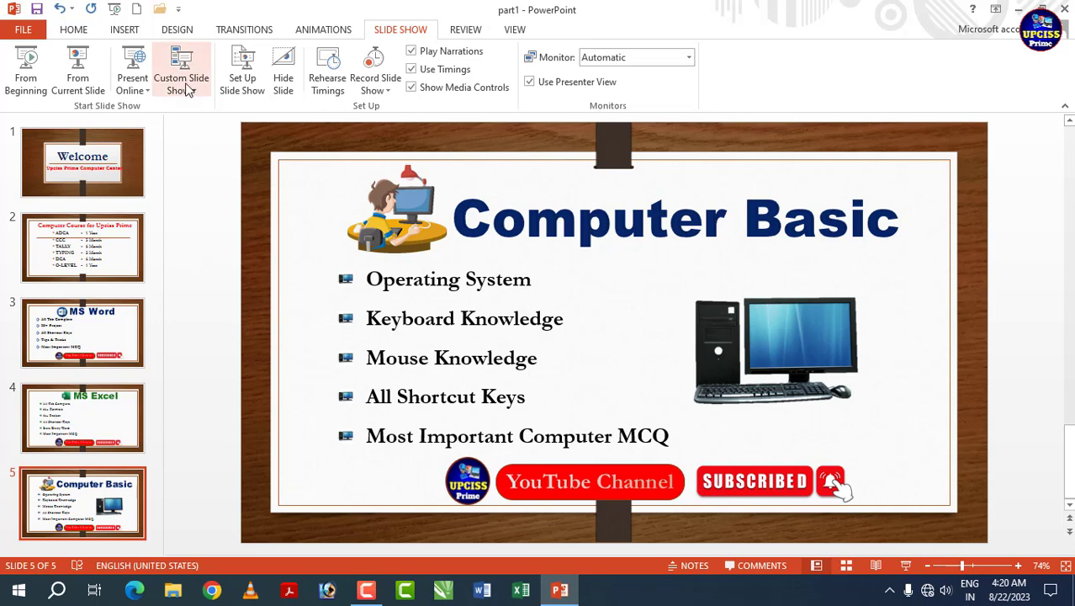
# Step: Define a new custom show with slides 1, 3 and 5 and save it as Custom Show 1
pyautogui.click(104, 152)
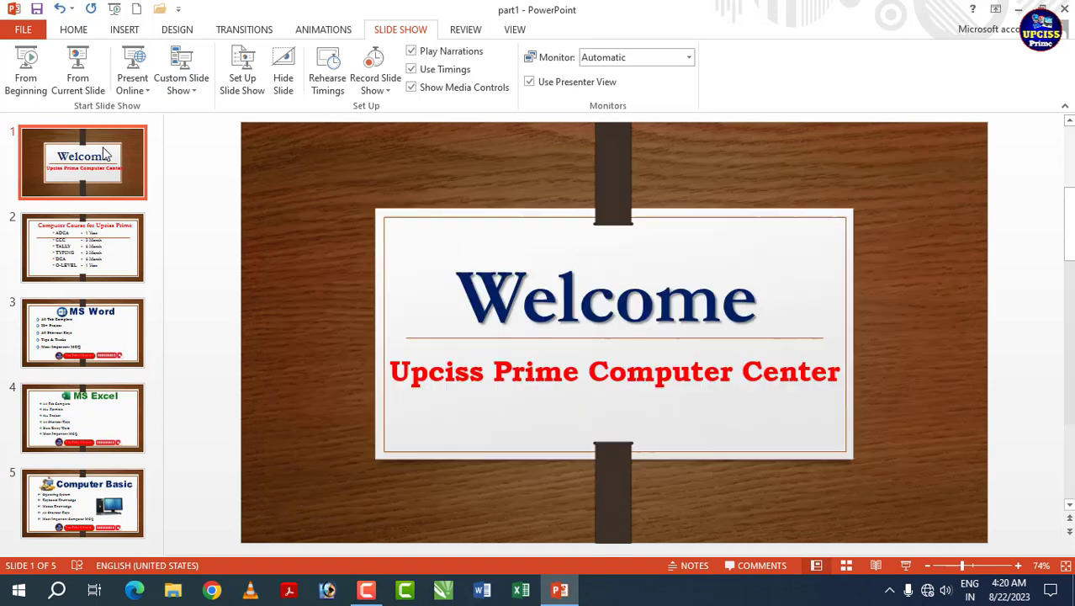
pyautogui.click(180, 69)
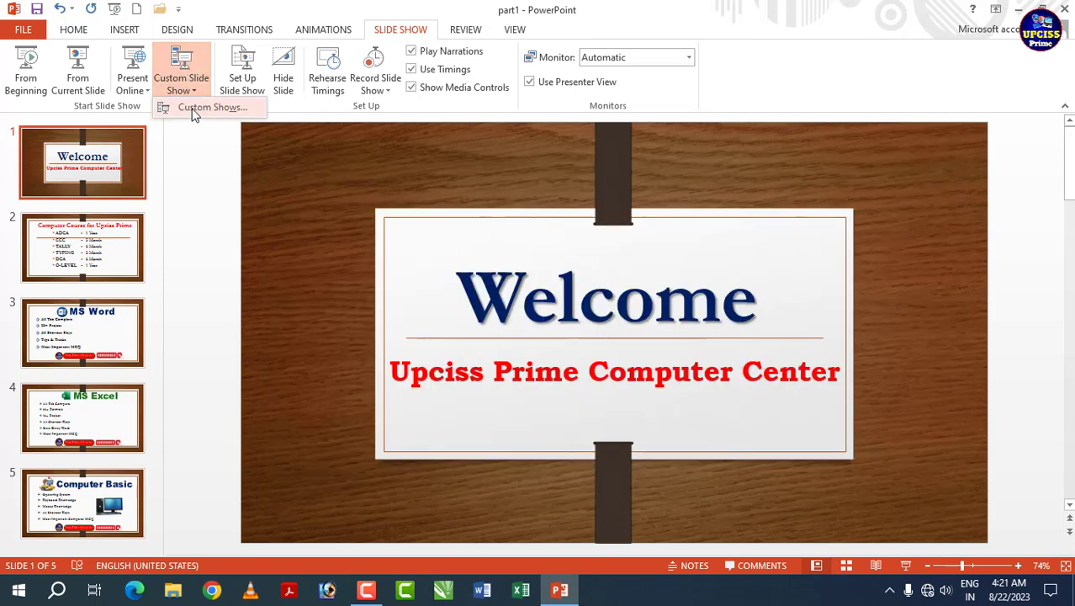
pyautogui.click(191, 107)
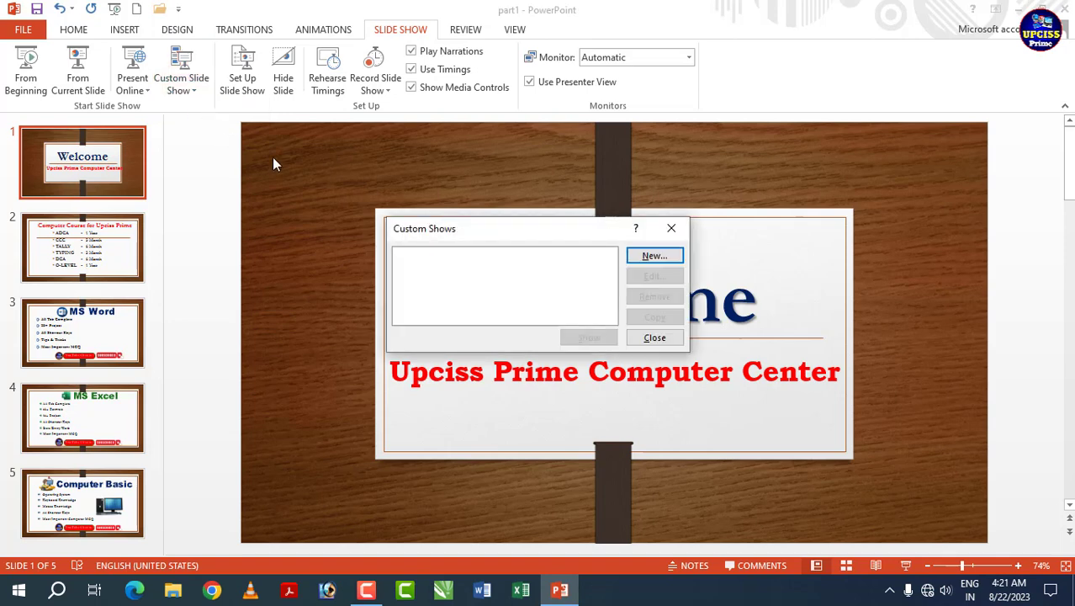
pyautogui.click(652, 256)
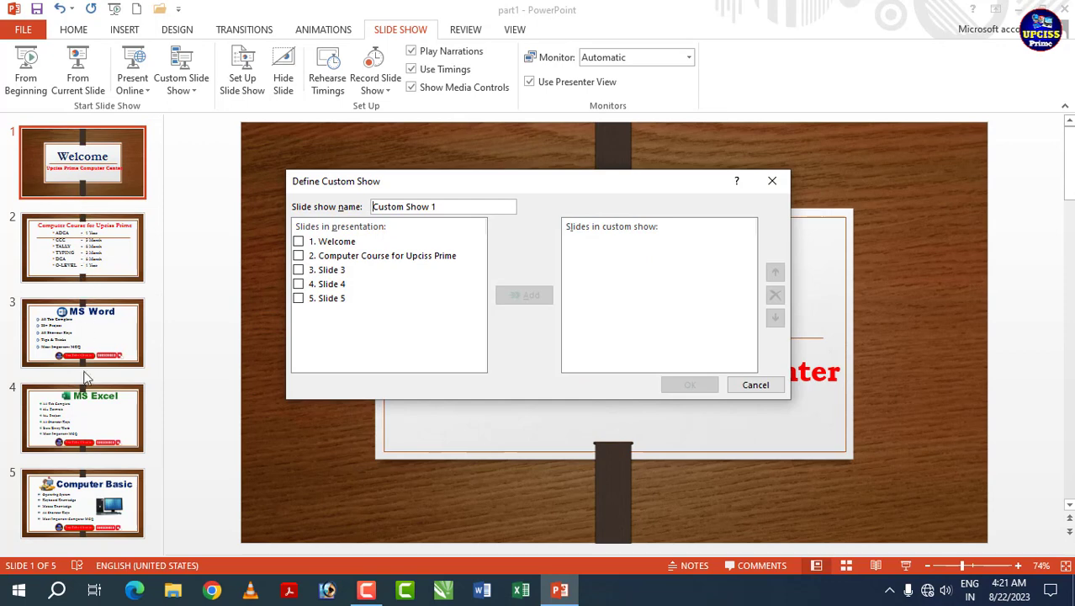
pyautogui.click(298, 242)
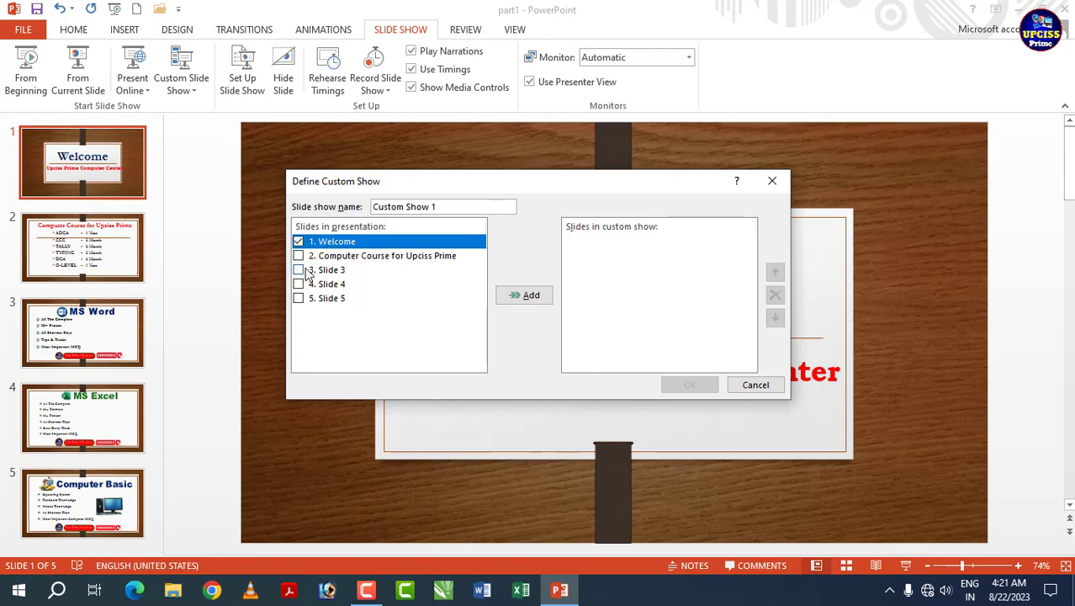
pyautogui.click(306, 272)
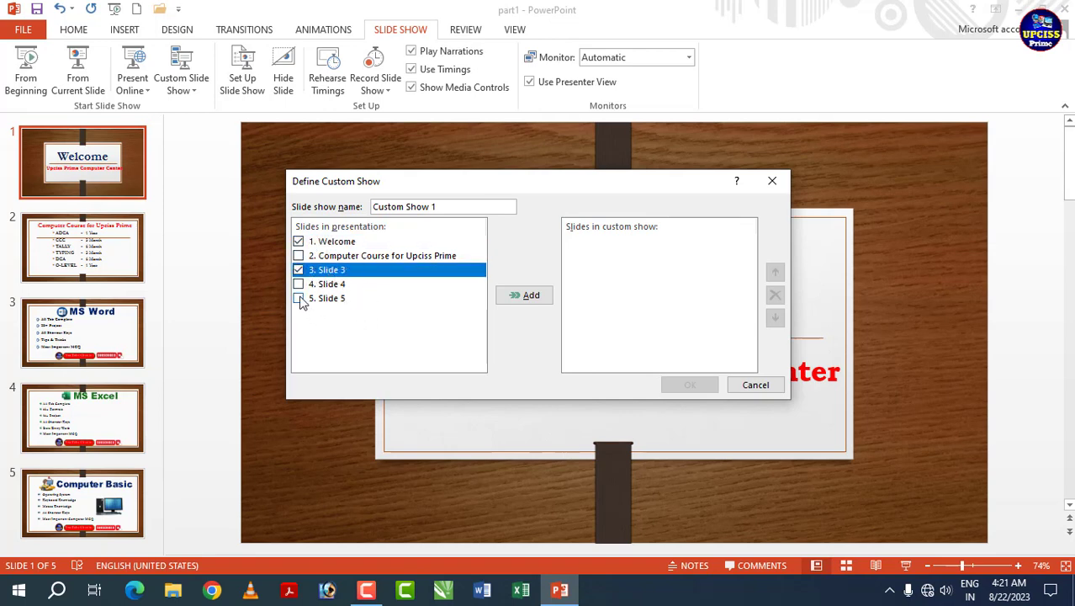
pyautogui.click(299, 299)
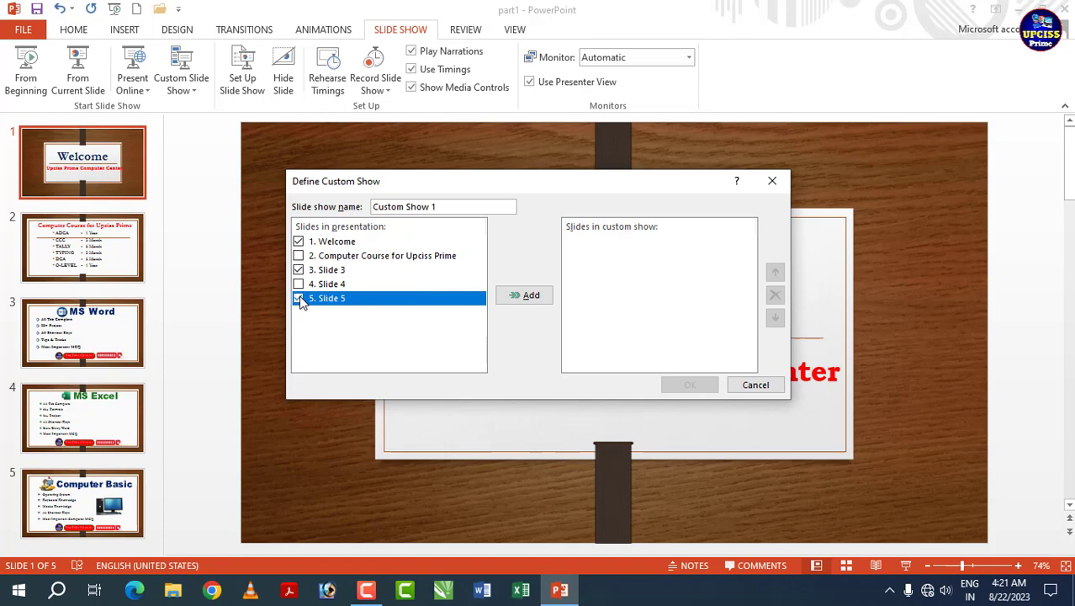
pyautogui.click(514, 296)
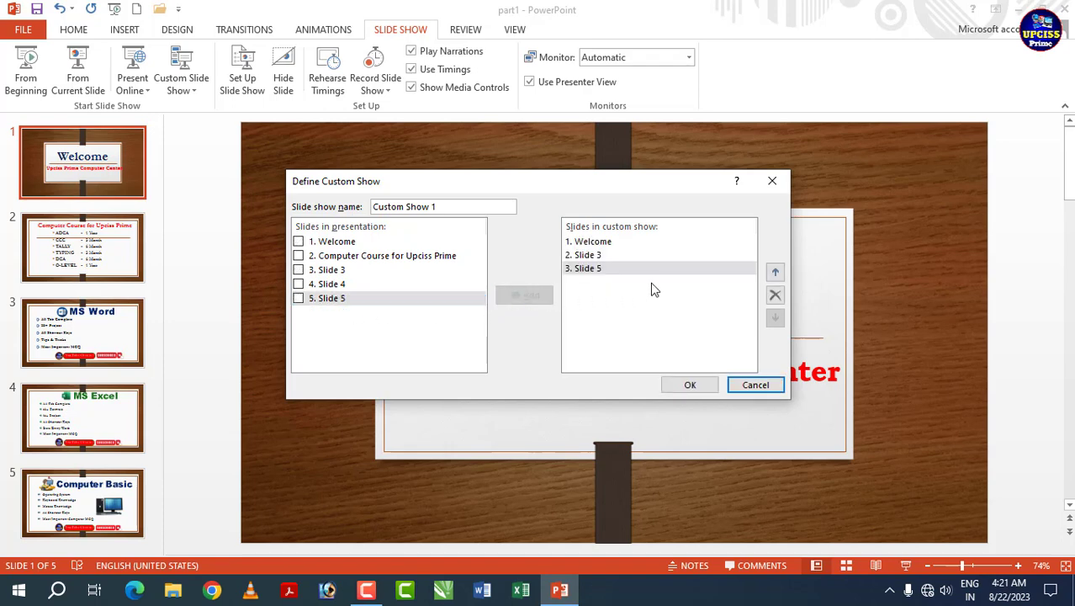
pyautogui.click(703, 383)
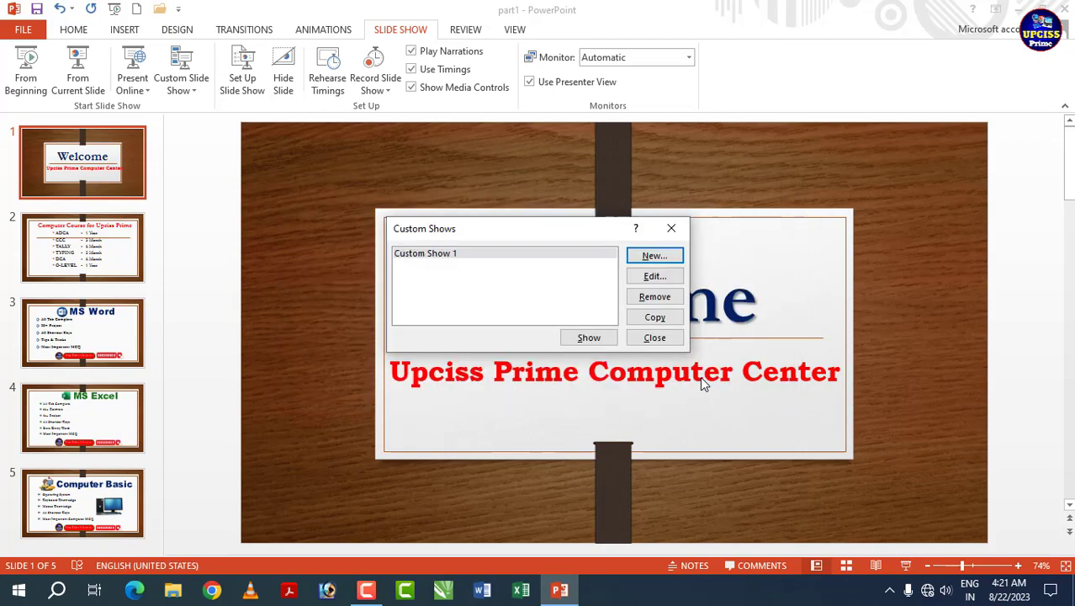
pyautogui.click(590, 339)
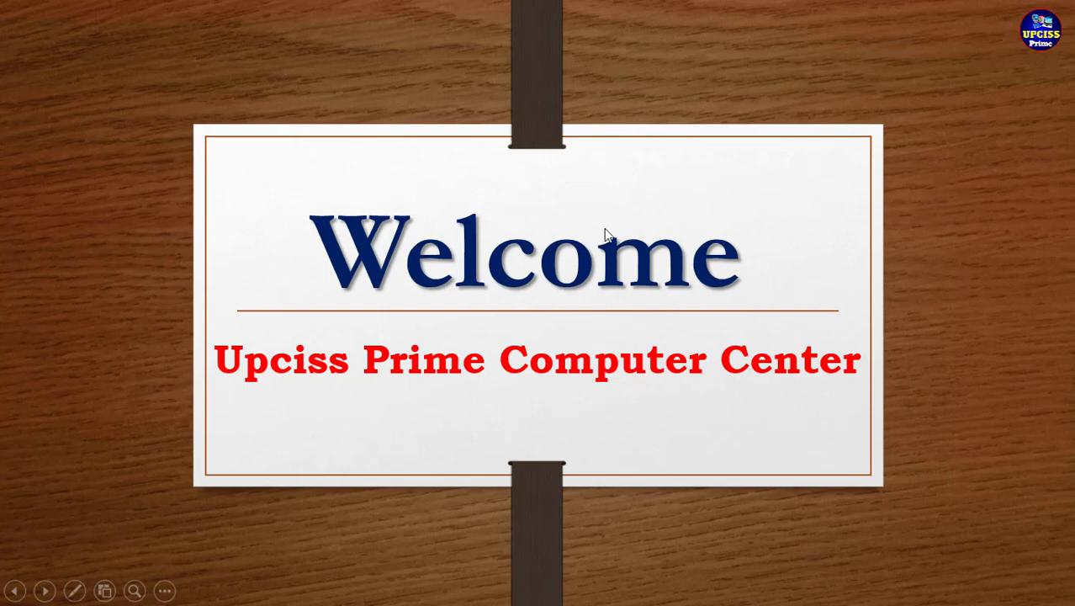
pyautogui.click(783, 236)
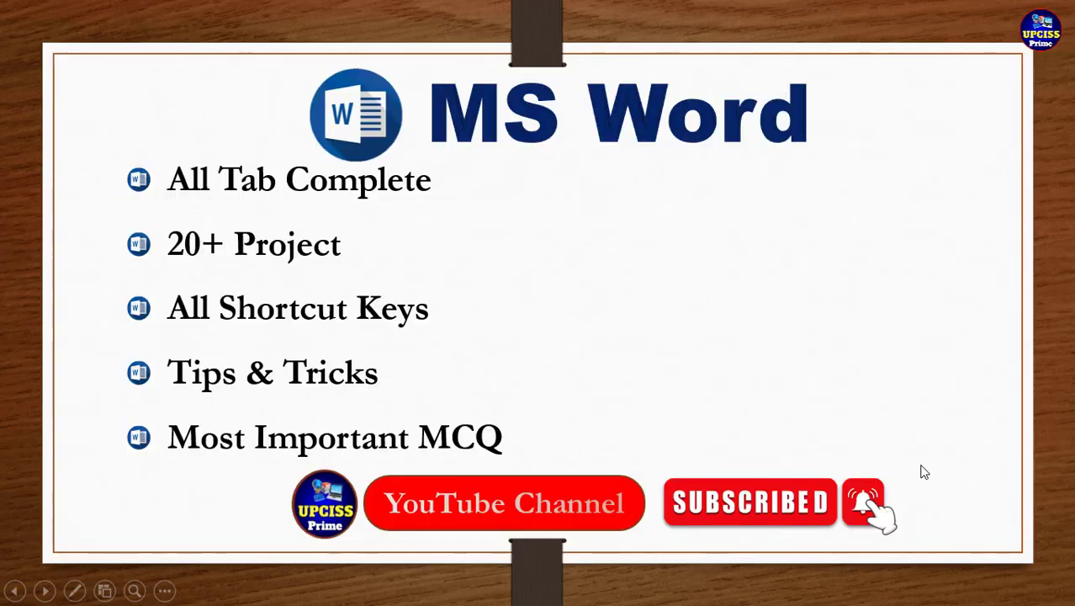
pyautogui.click(840, 221)
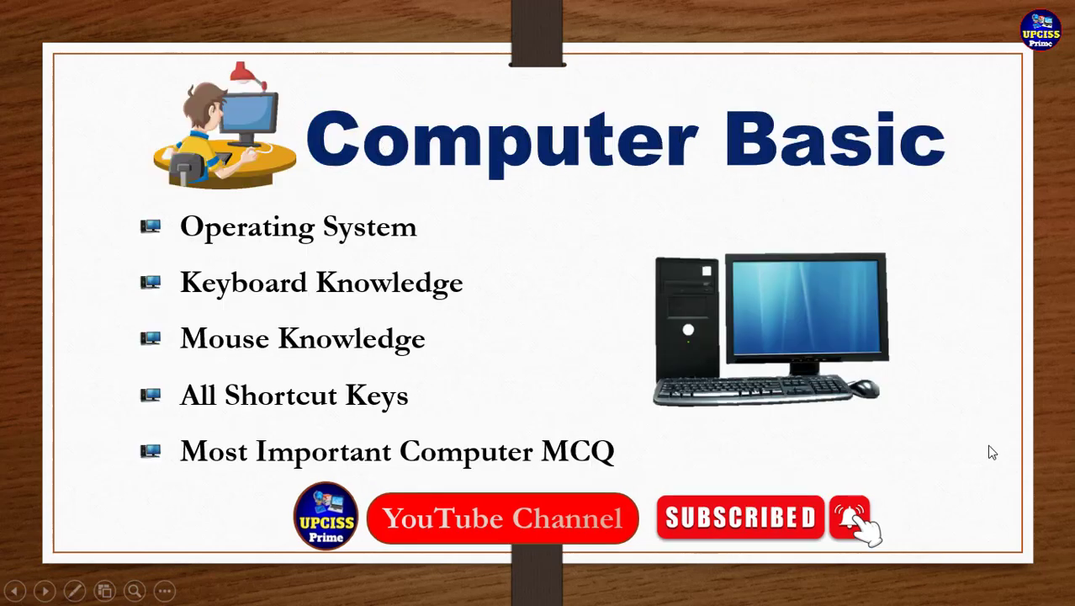
pyautogui.click(827, 293)
pyautogui.click(826, 293)
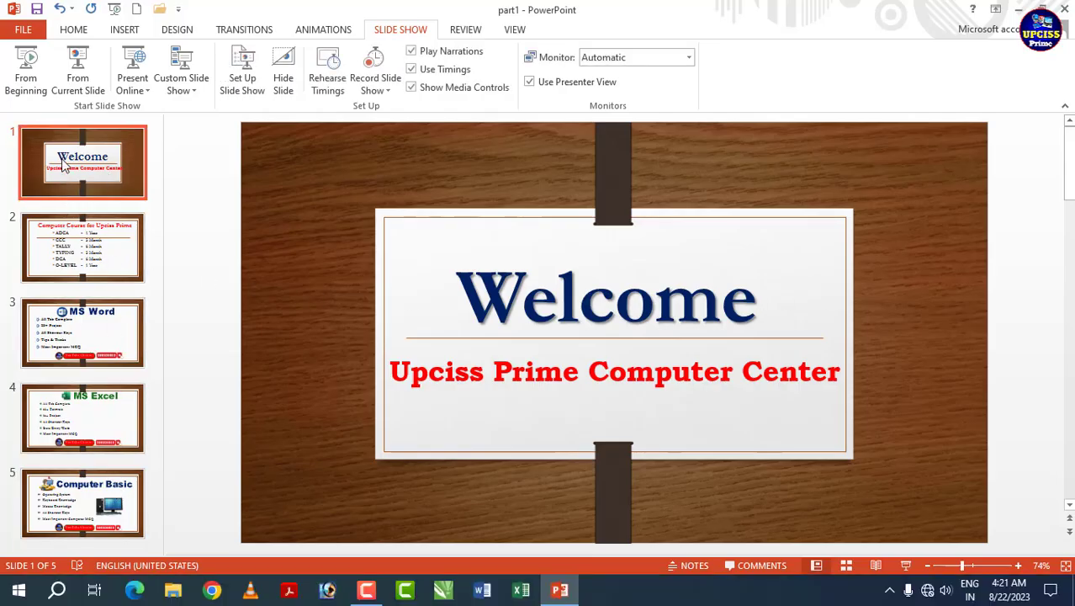
# Step: Run Custom Show 1 through Welcome, MS Word and Computer Basic, then exit to editing
pyautogui.click(190, 89)
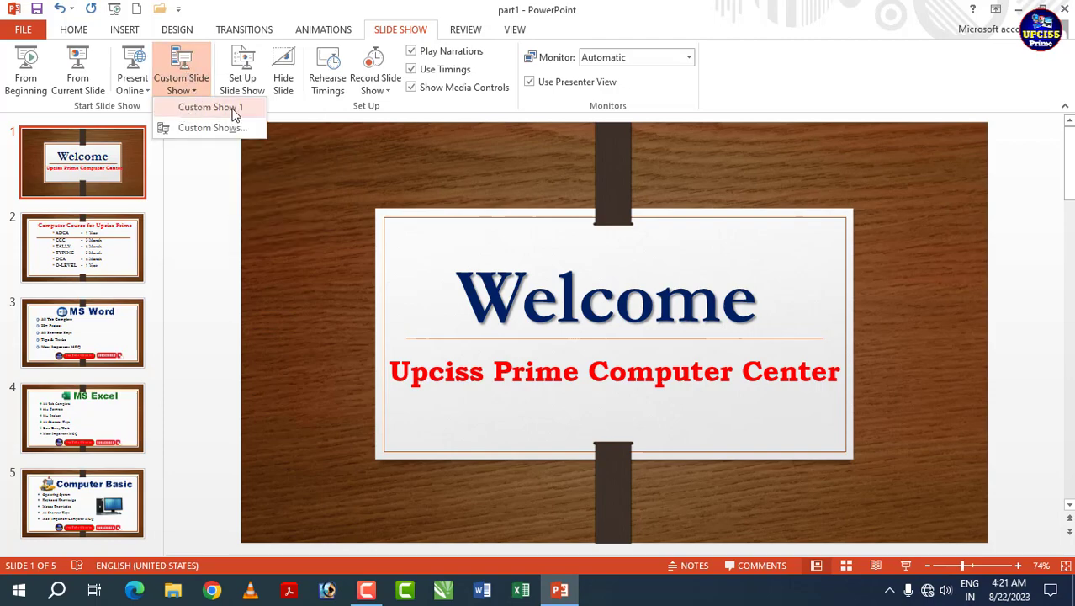
pyautogui.click(210, 107)
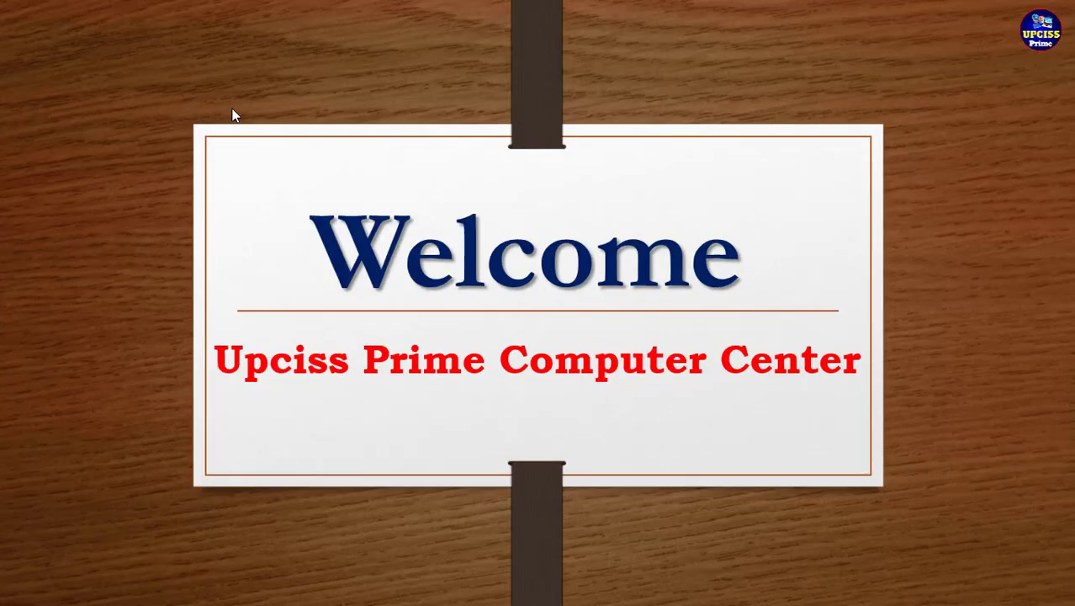
pyautogui.click(925, 242)
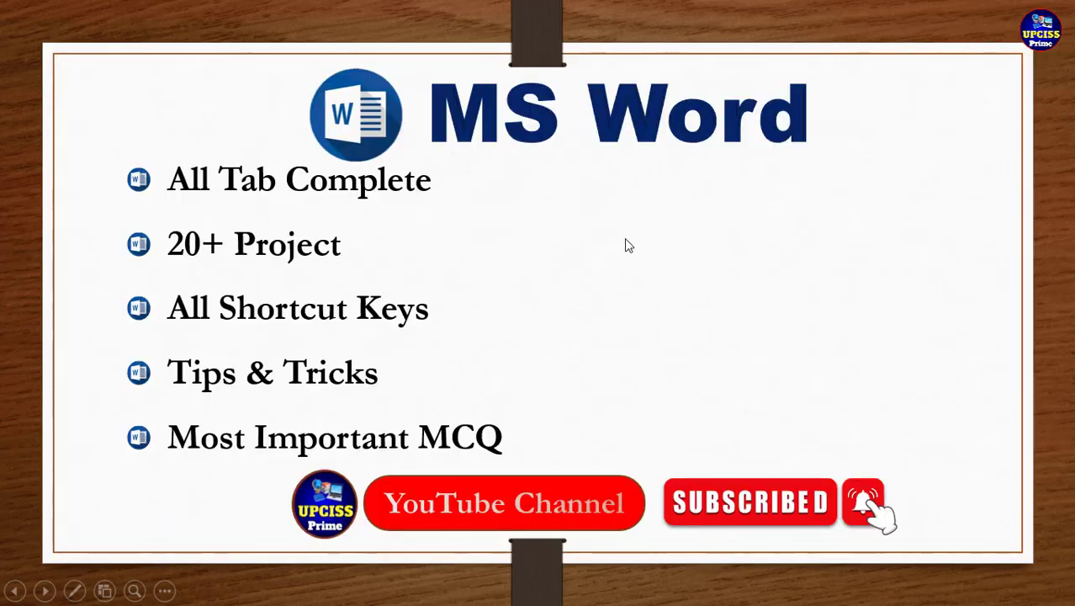
pyautogui.click(920, 223)
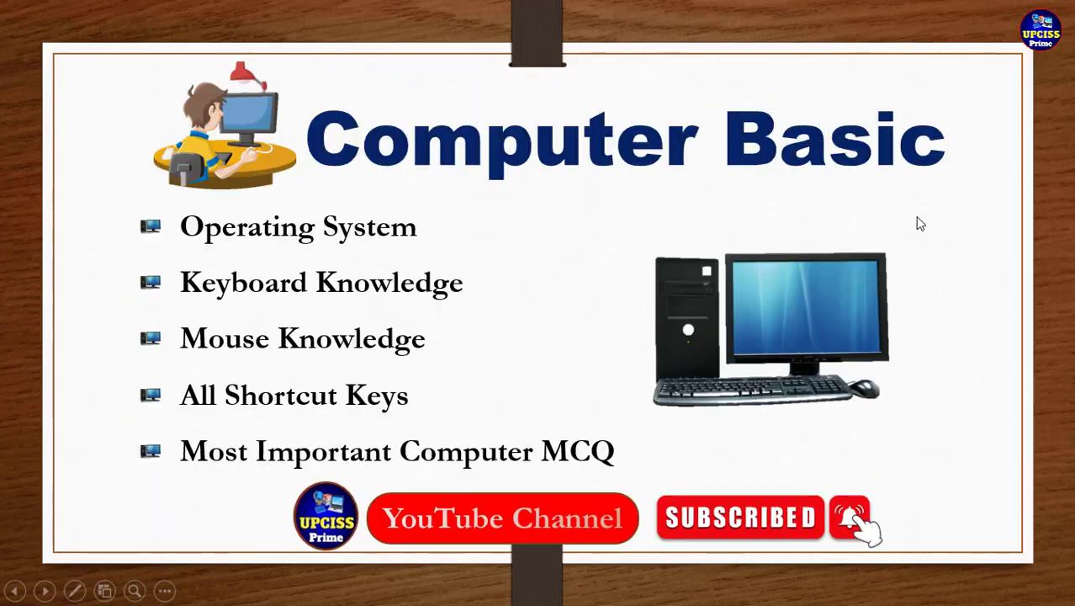
pyautogui.click(930, 278)
pyautogui.click(890, 281)
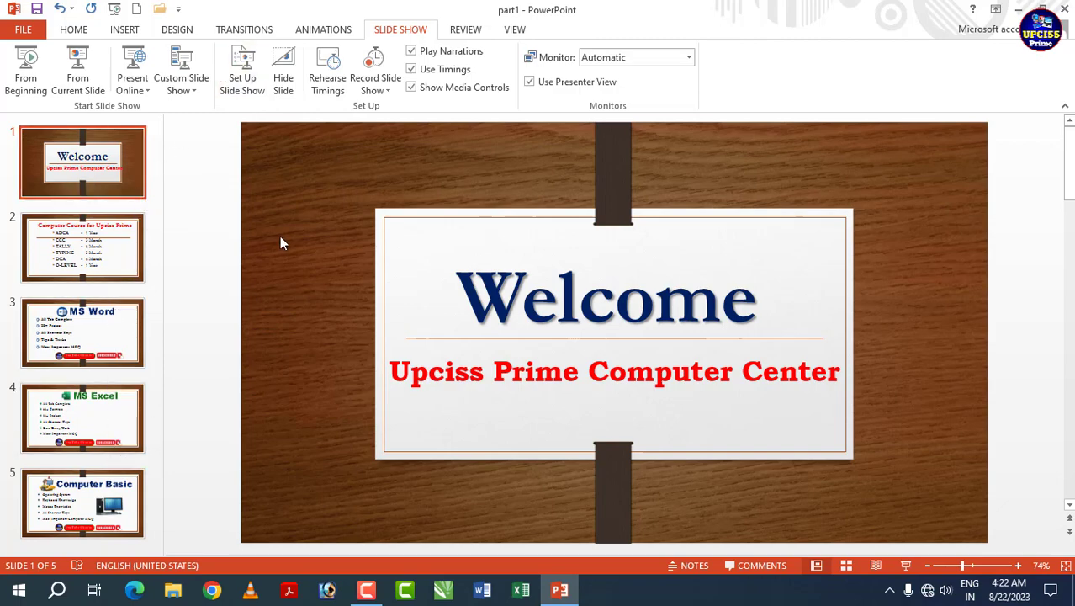
# Step: In Set Up Show, limit the slides shown to the range From 2 To 4
pyautogui.click(246, 75)
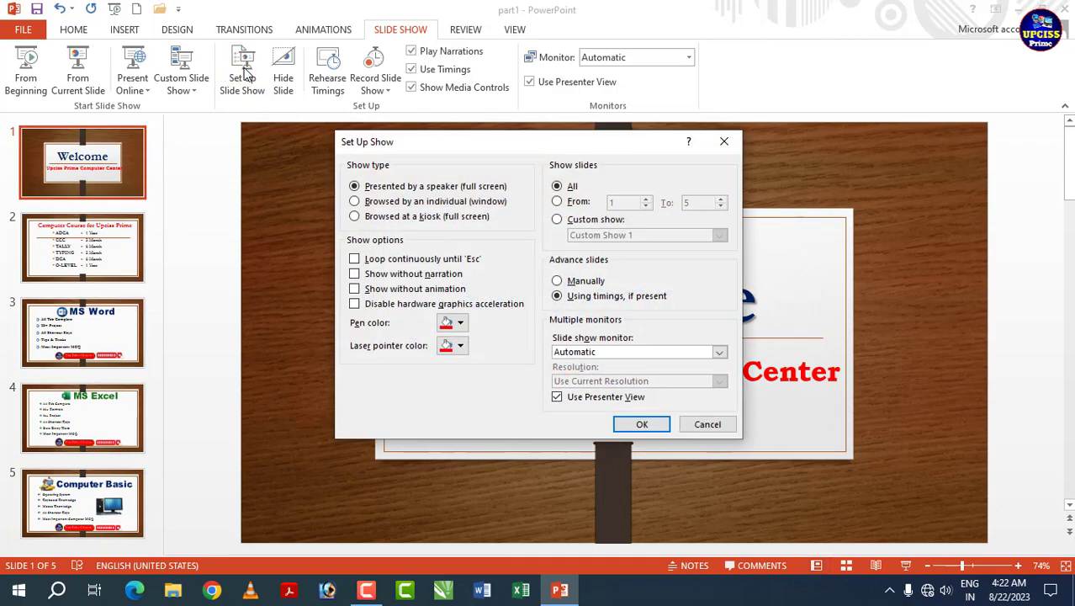
pyautogui.moveTo(461, 154); pyautogui.dragTo(421, 148)
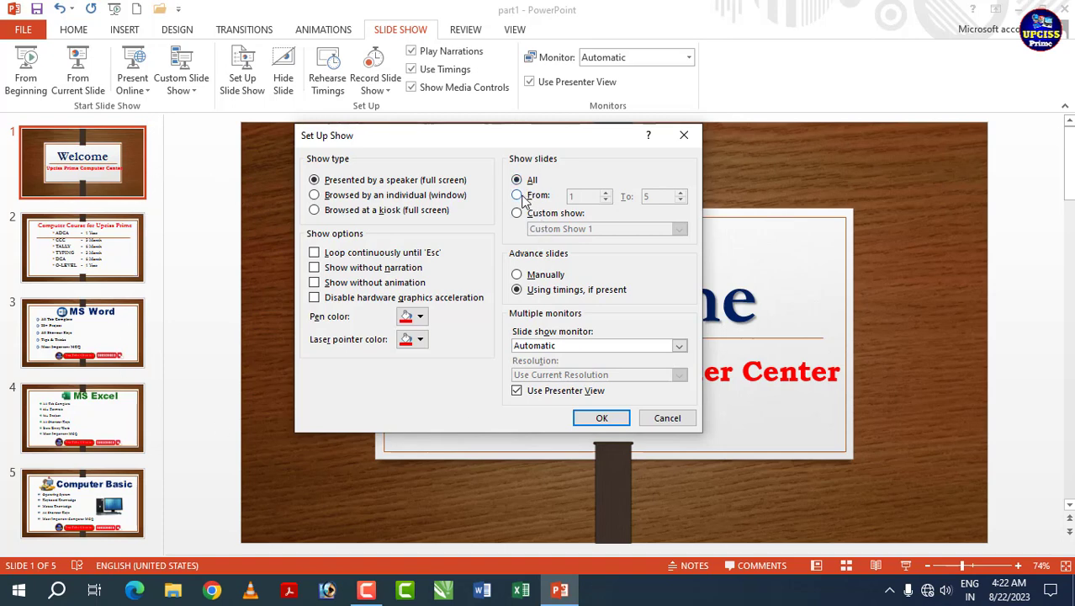
pyautogui.click(516, 196)
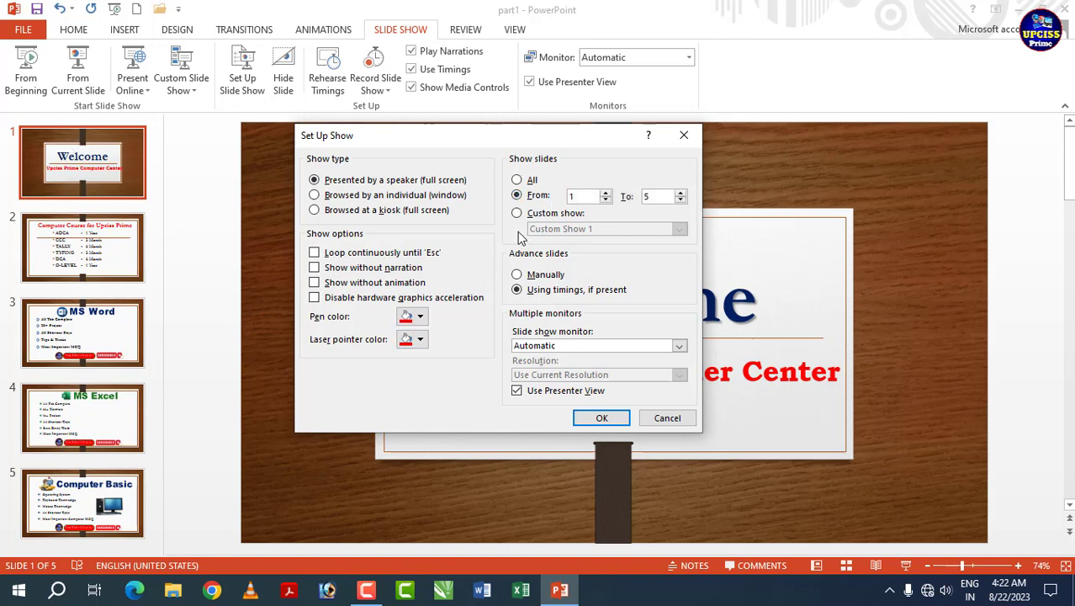
pyautogui.click(576, 198)
pyautogui.click(681, 195)
pyautogui.click(602, 418)
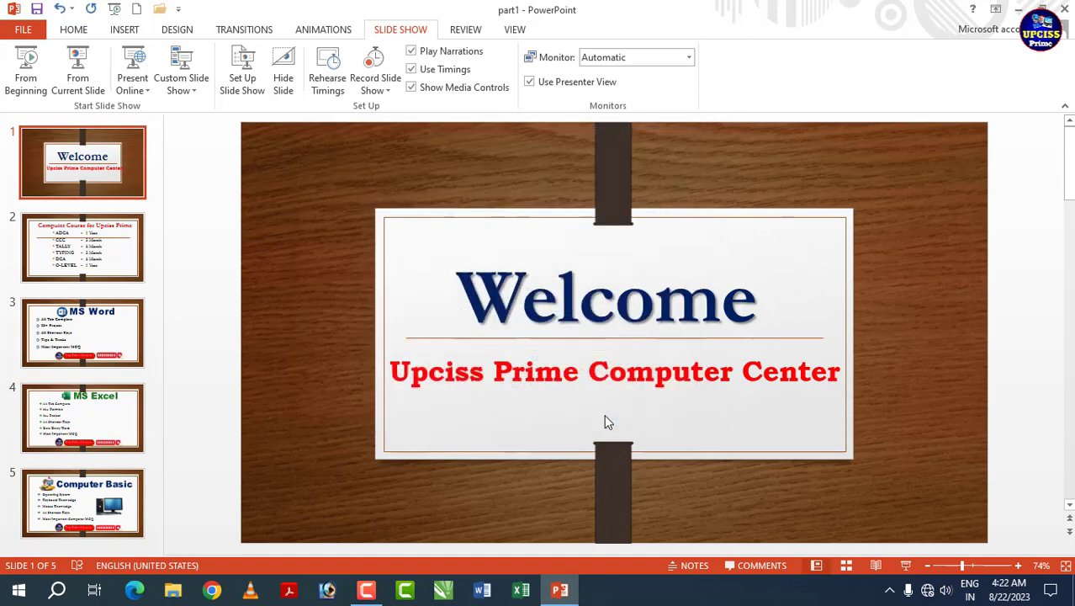
# Step: Preview the slides 2–4 show, reset Set Up Show to All slides, and replay from the beginning
pyautogui.click(31, 88)
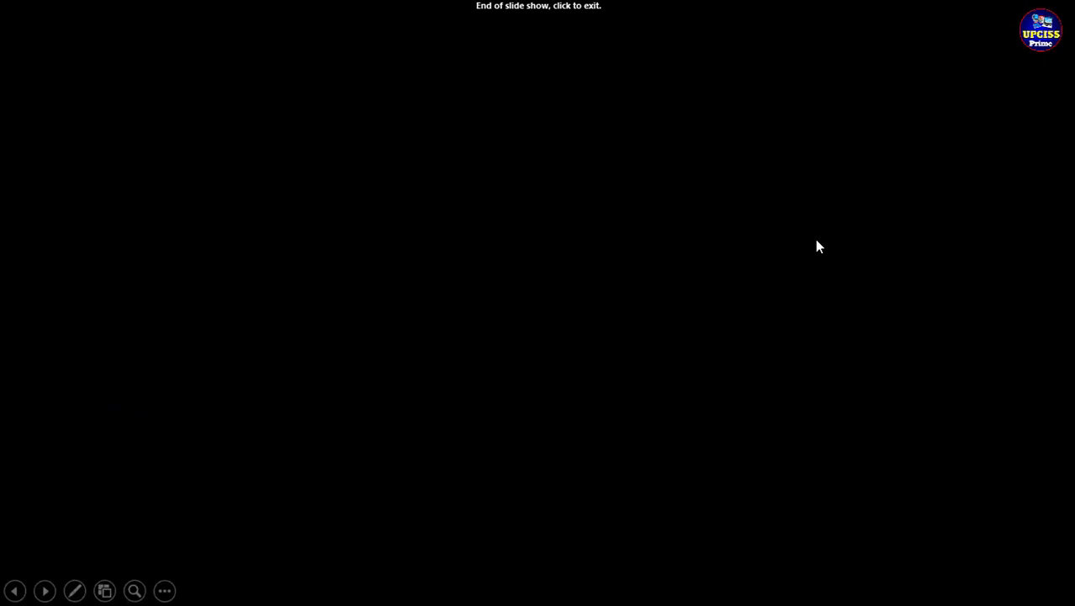
pyautogui.click(816, 241)
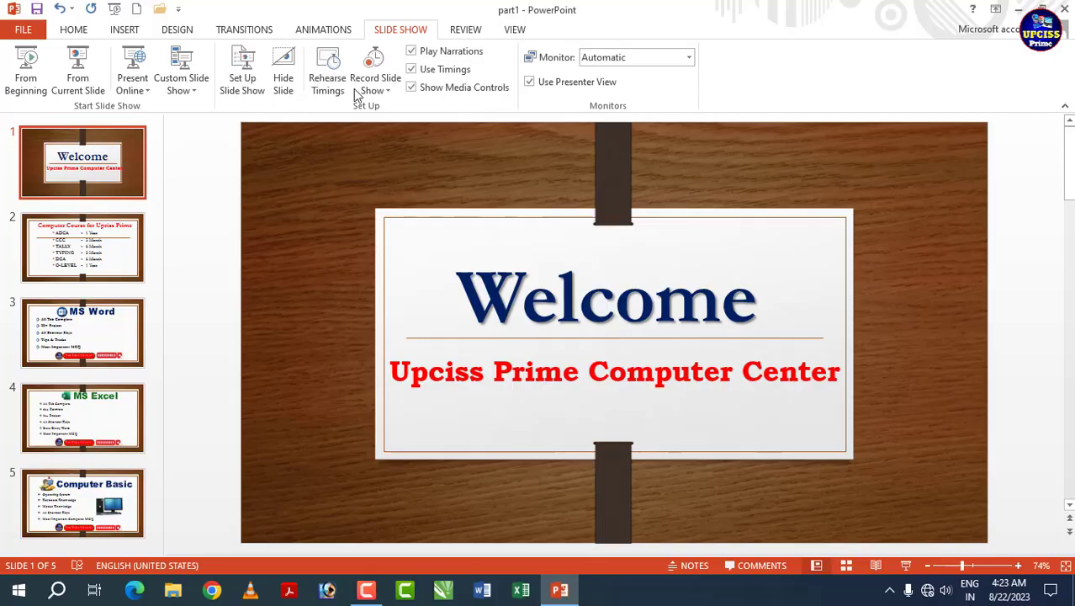
pyautogui.click(246, 81)
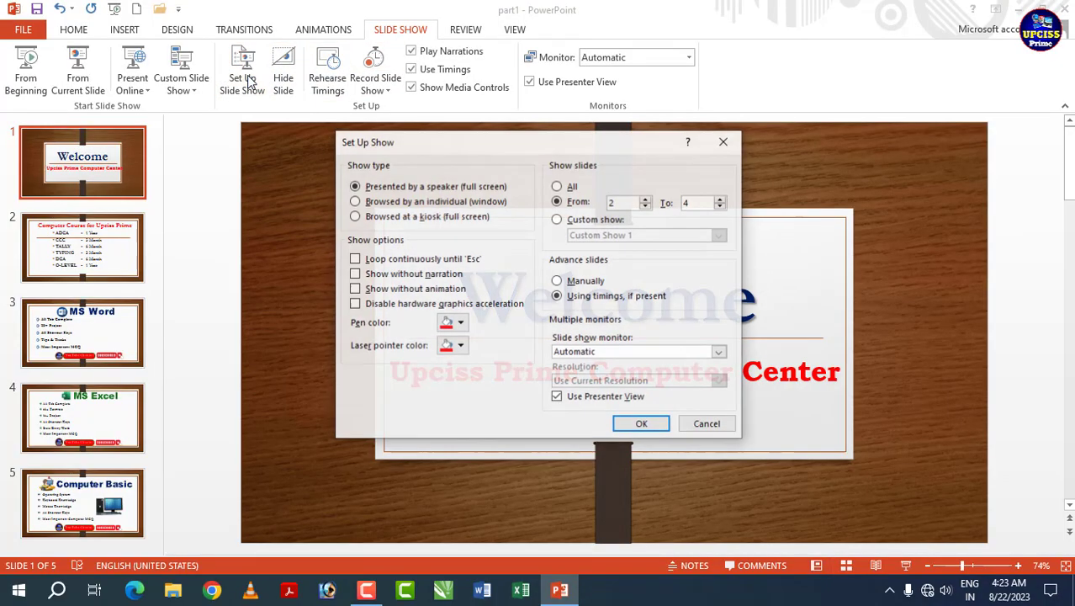
pyautogui.click(558, 186)
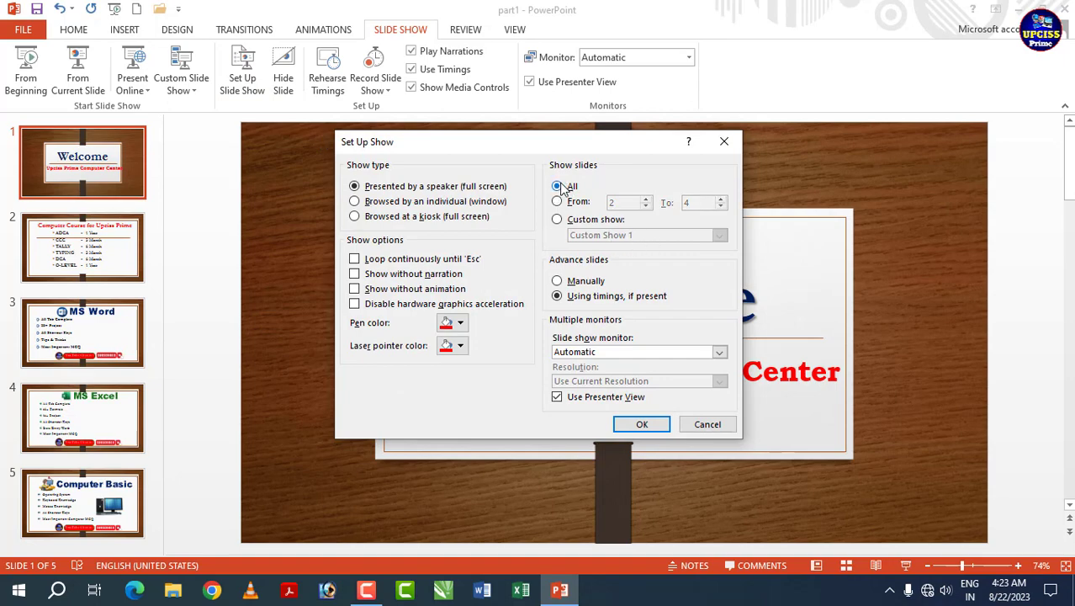
pyautogui.click(652, 427)
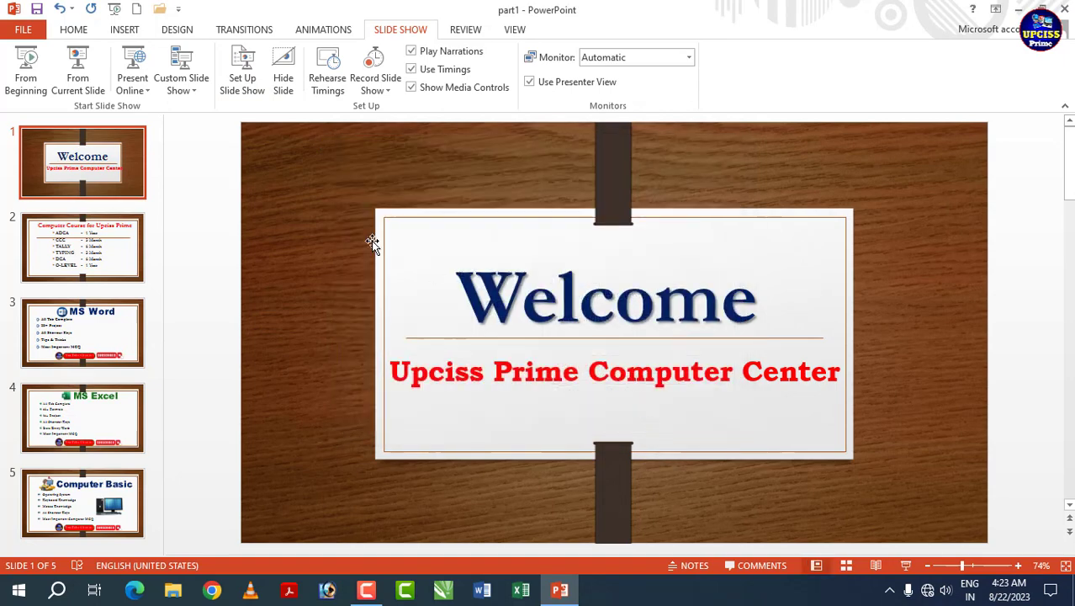
pyautogui.click(37, 74)
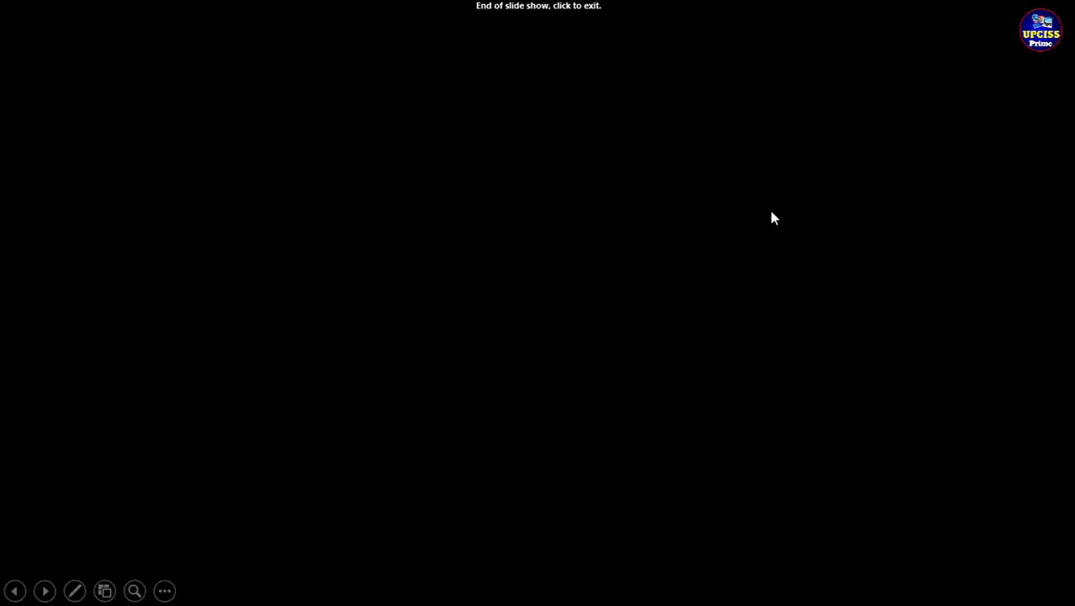
pyautogui.click(769, 214)
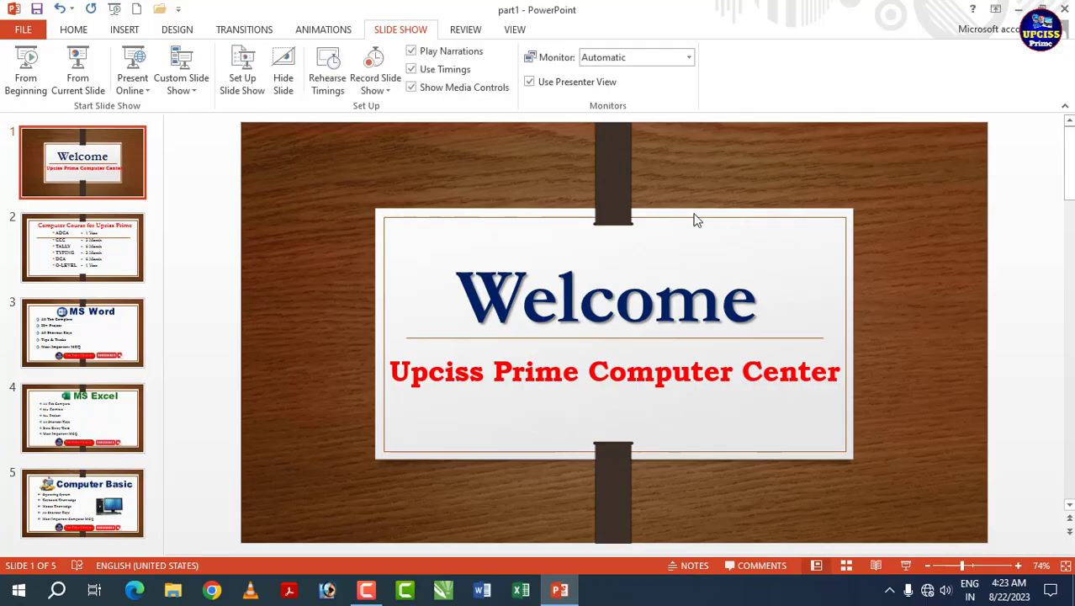
# Step: Enable Loop continuously until 'Esc', run the show until Esc, then reconfirm Set Up Show
pyautogui.click(245, 64)
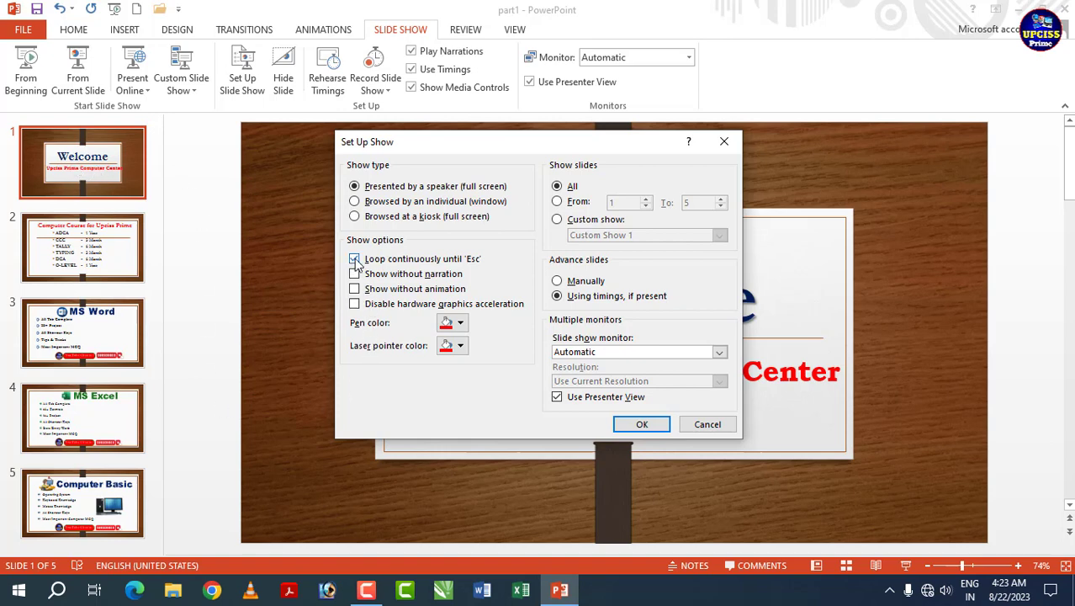
pyautogui.click(650, 431)
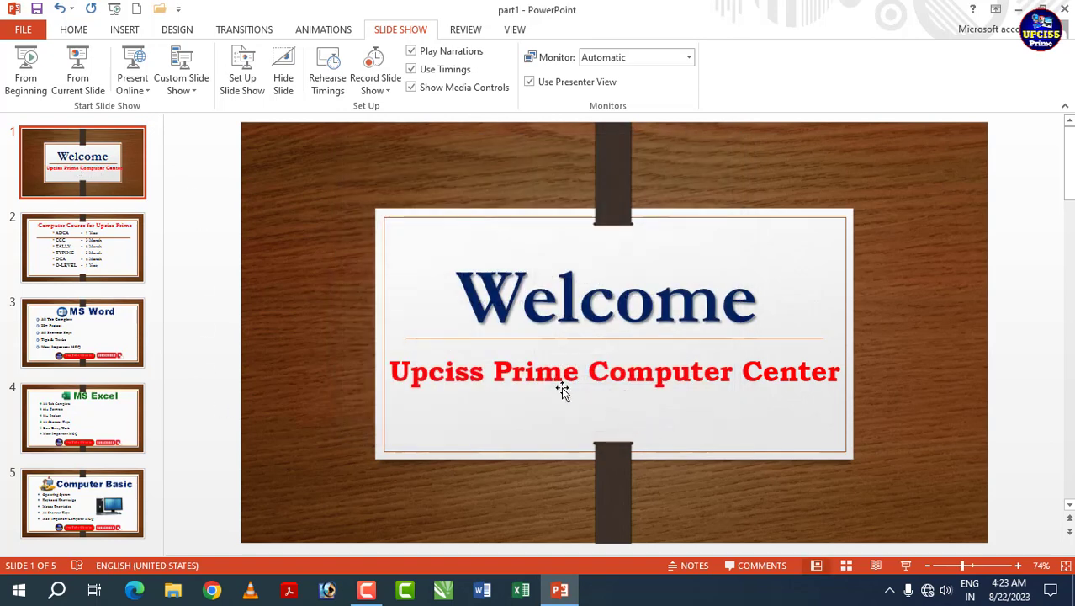
pyautogui.click(31, 69)
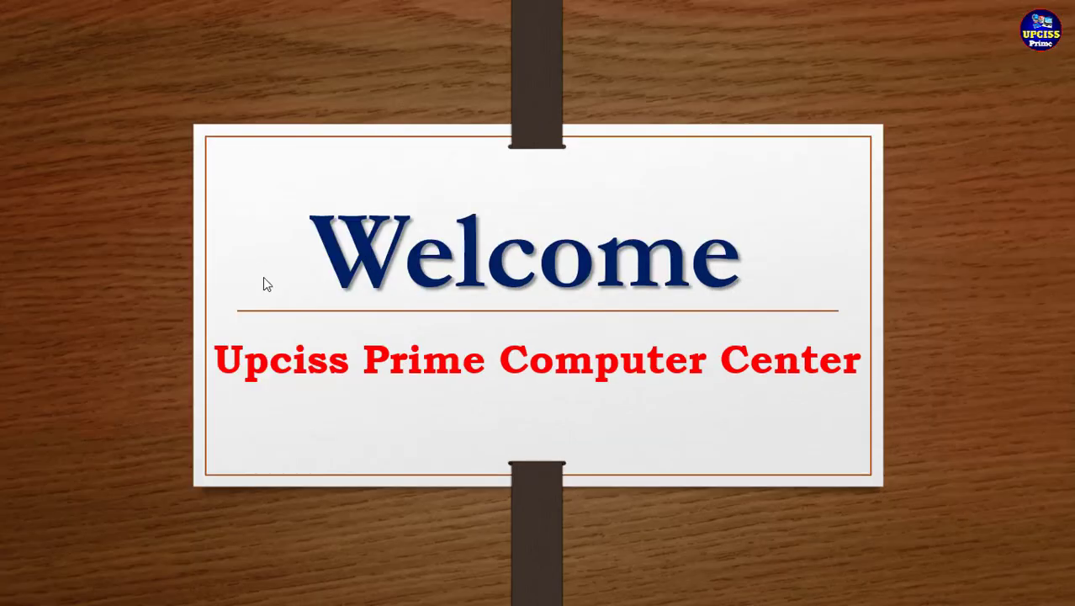
pyautogui.click(851, 265)
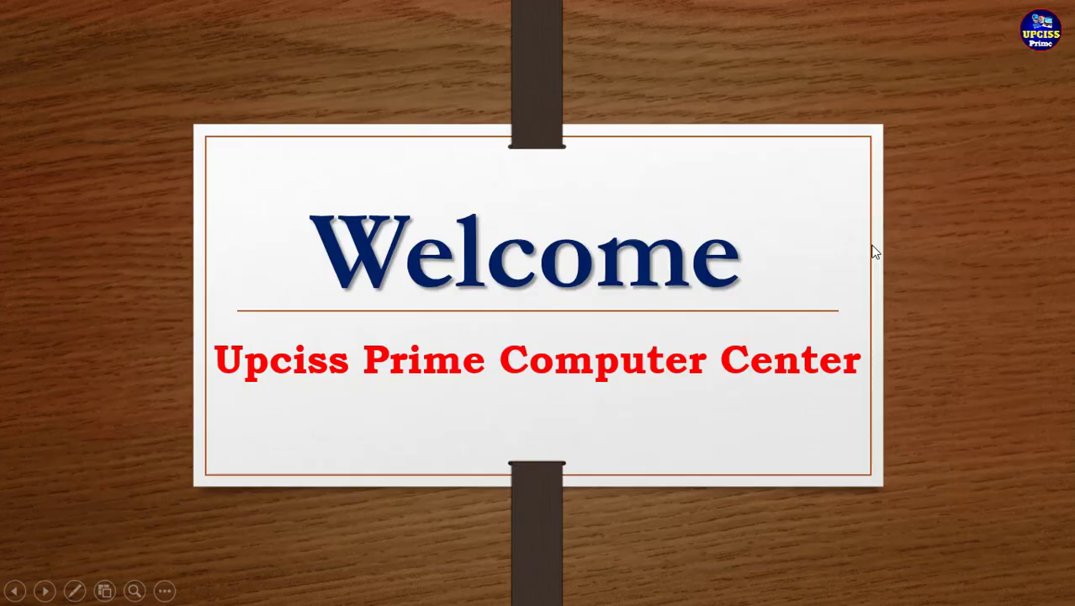
pyautogui.press('Escape')
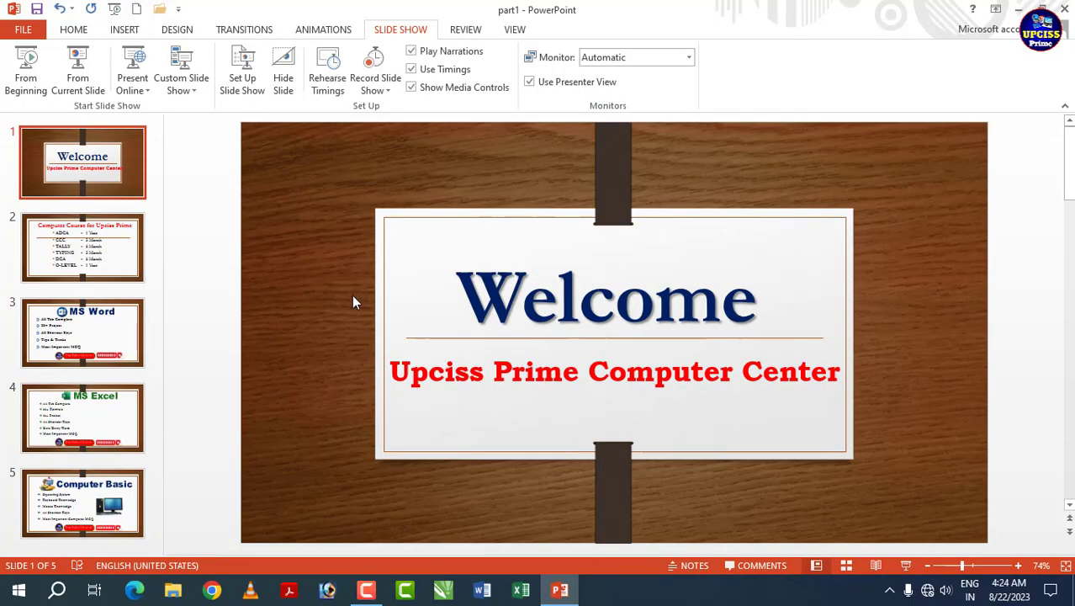
pyautogui.click(251, 71)
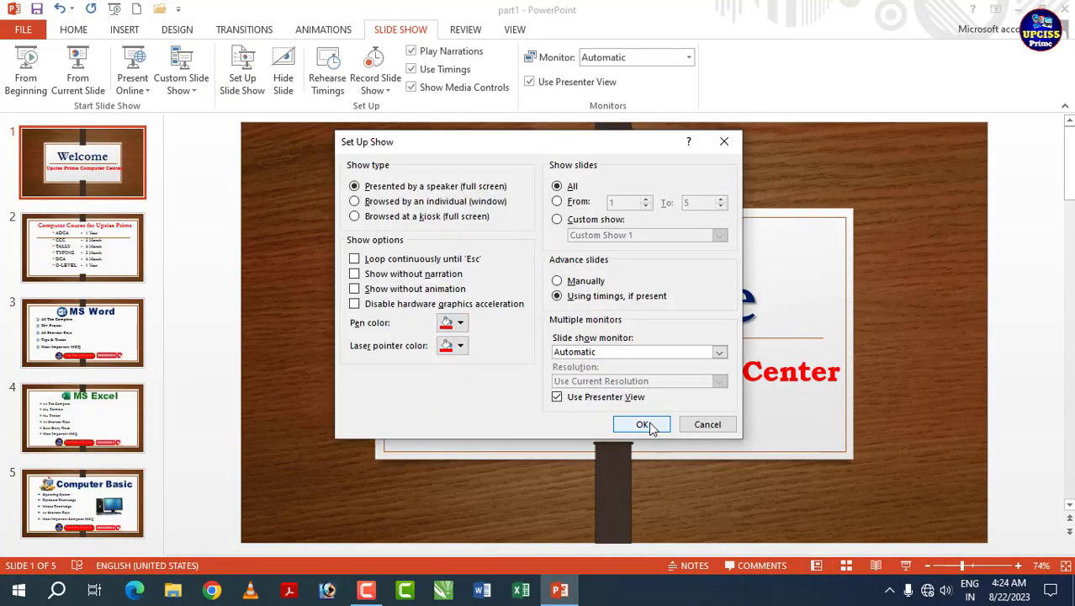
pyautogui.click(645, 425)
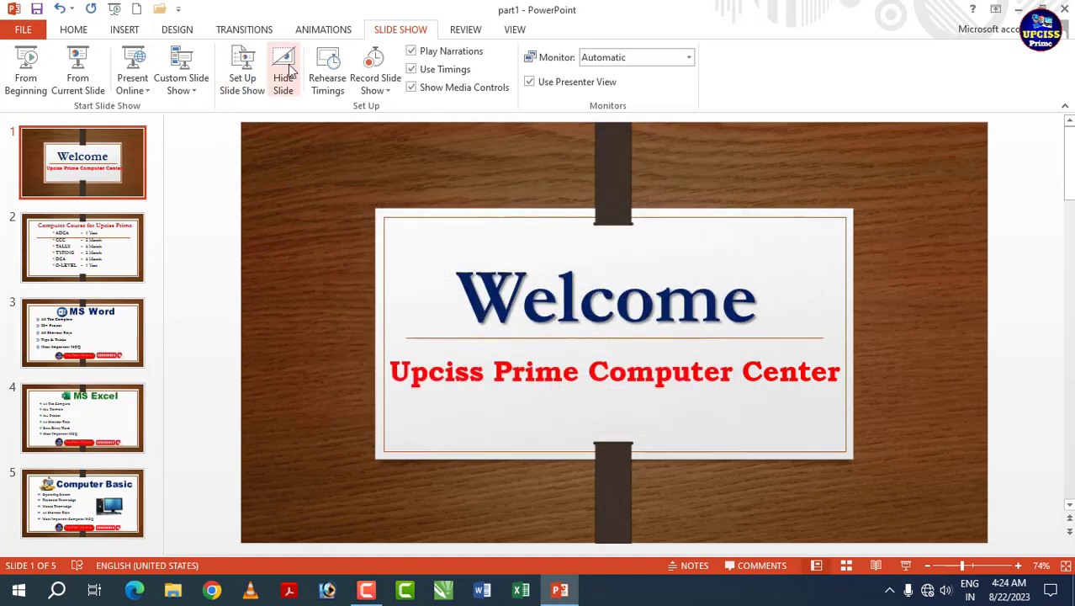
# Step: Hide slide 2, Computer Course, and slide 5, Computer Basic, from the show
pyautogui.scroll(-1, 250, 198)
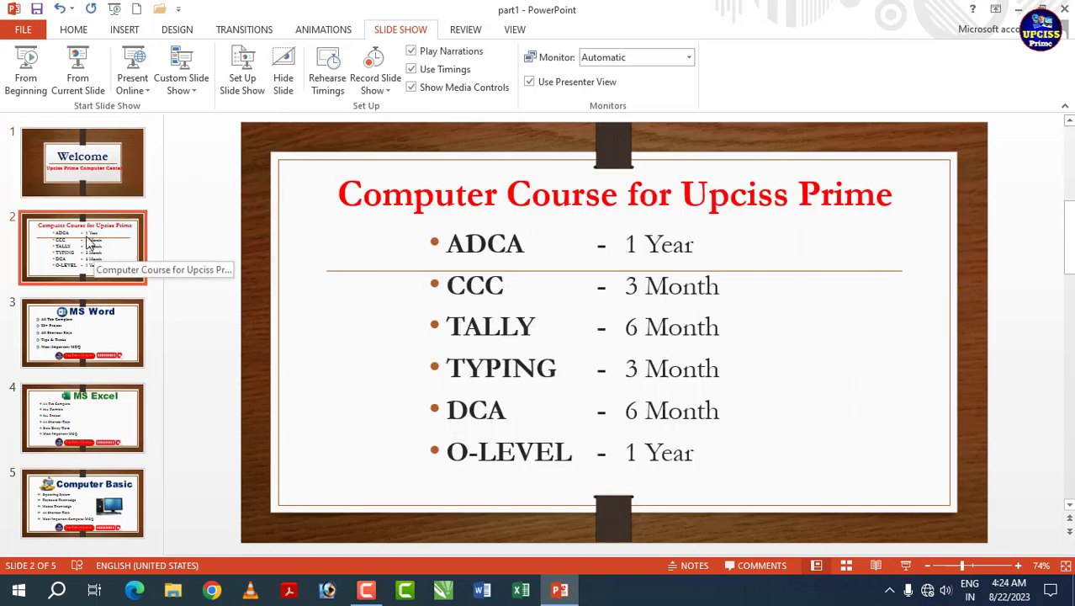
pyautogui.click(283, 69)
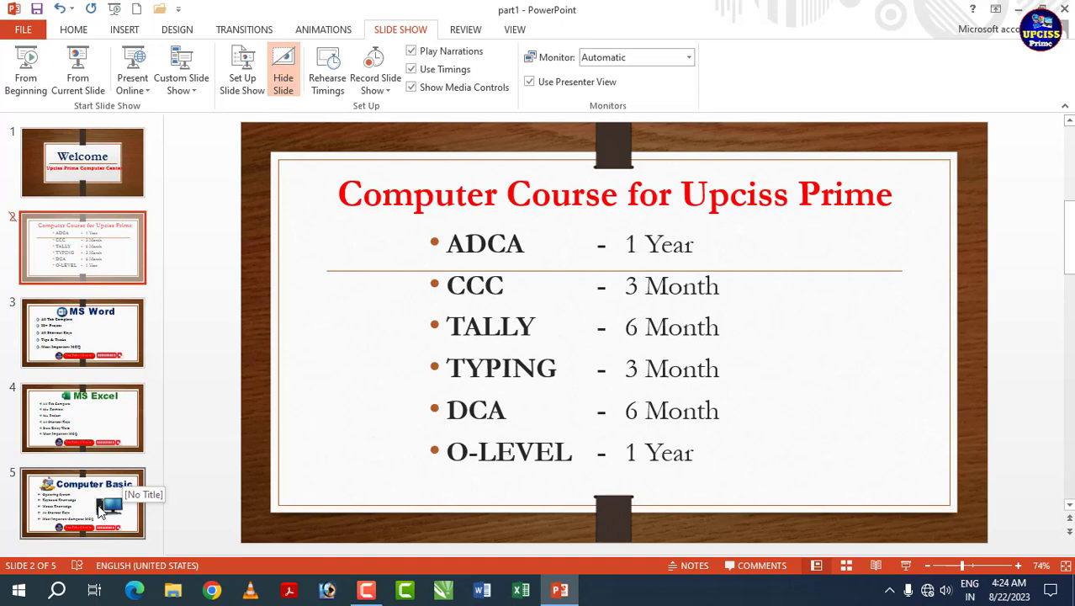
pyautogui.click(96, 510)
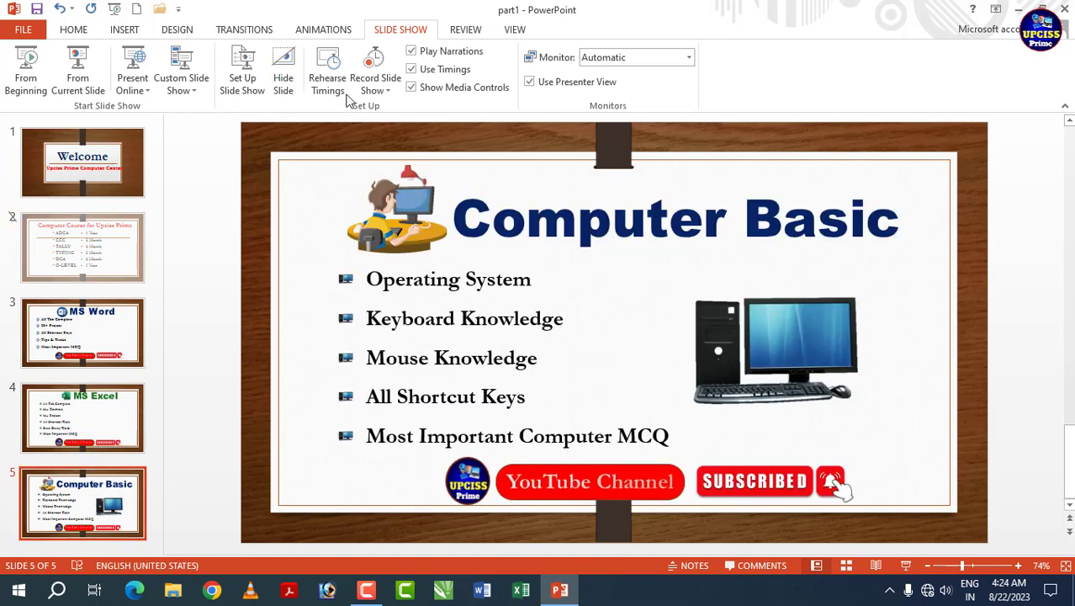
pyautogui.click(290, 59)
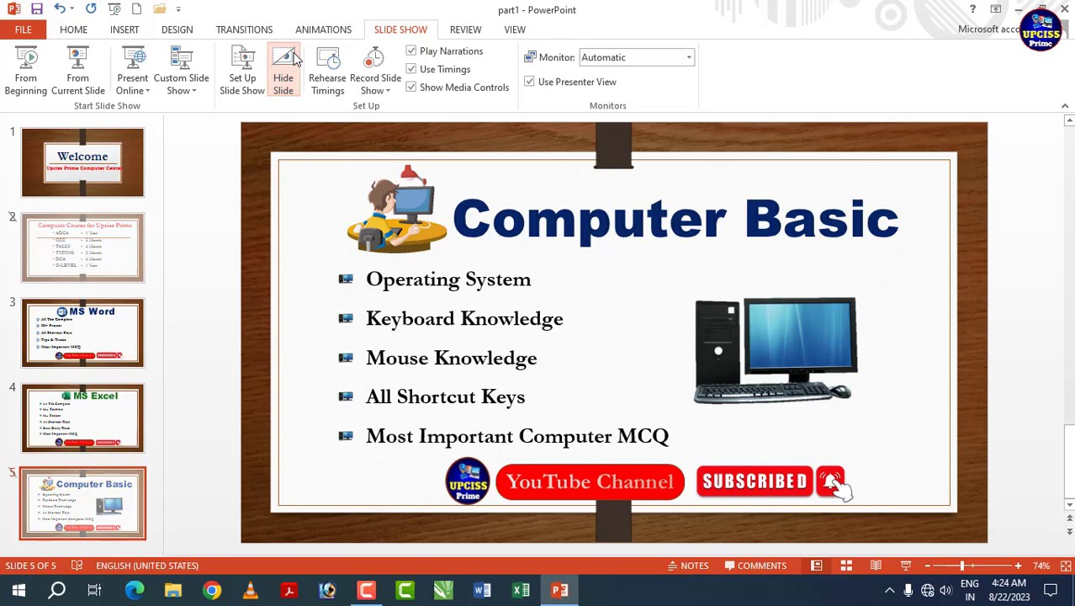
# Step: Test the show from the beginning, playing only Welcome, MS Word and MS Excel
pyautogui.click(27, 65)
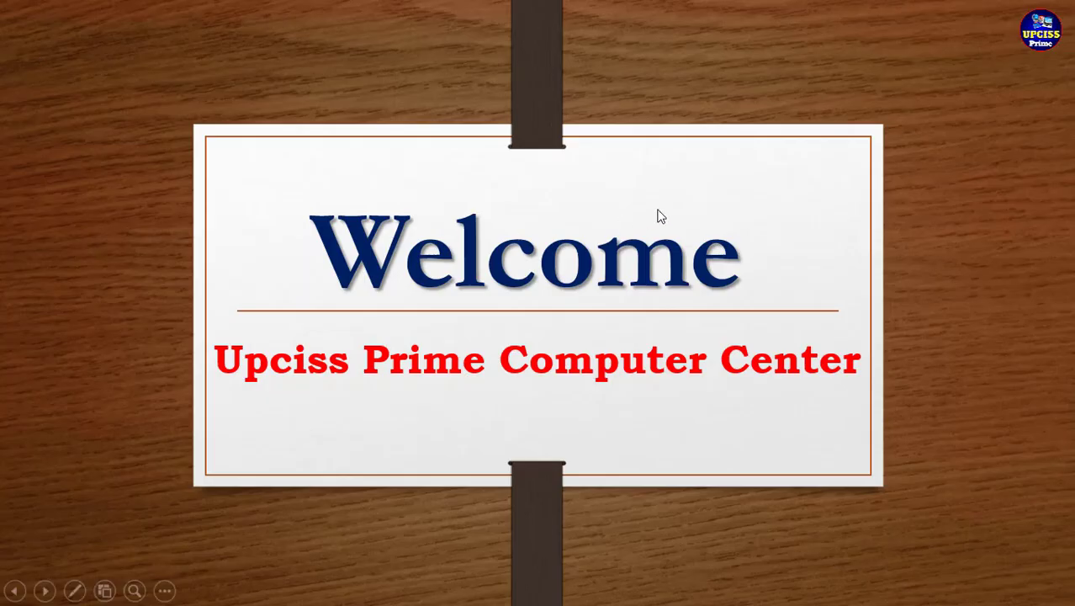
pyautogui.click(798, 174)
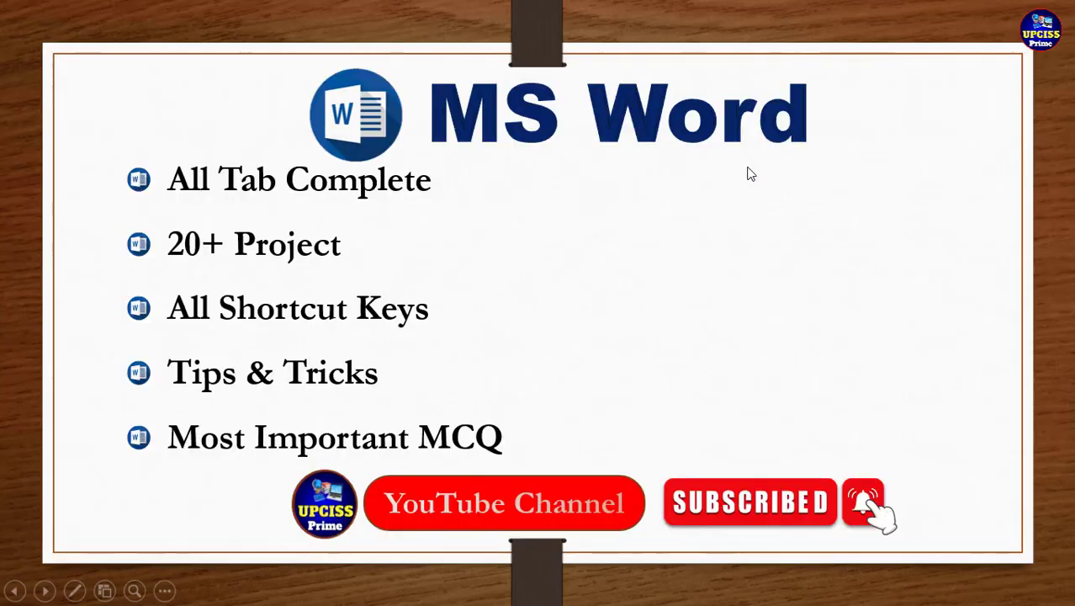
pyautogui.click(812, 278)
pyautogui.click(803, 188)
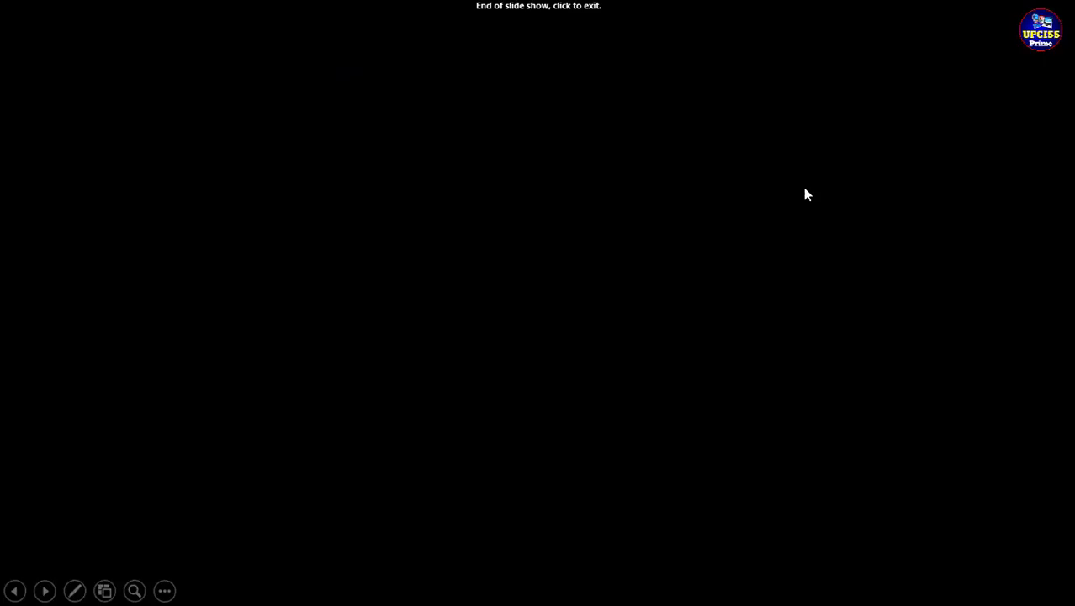
pyautogui.click(803, 188)
# Step: Unhide the Computer Course and Computer Basic slides
pyautogui.click(135, 273)
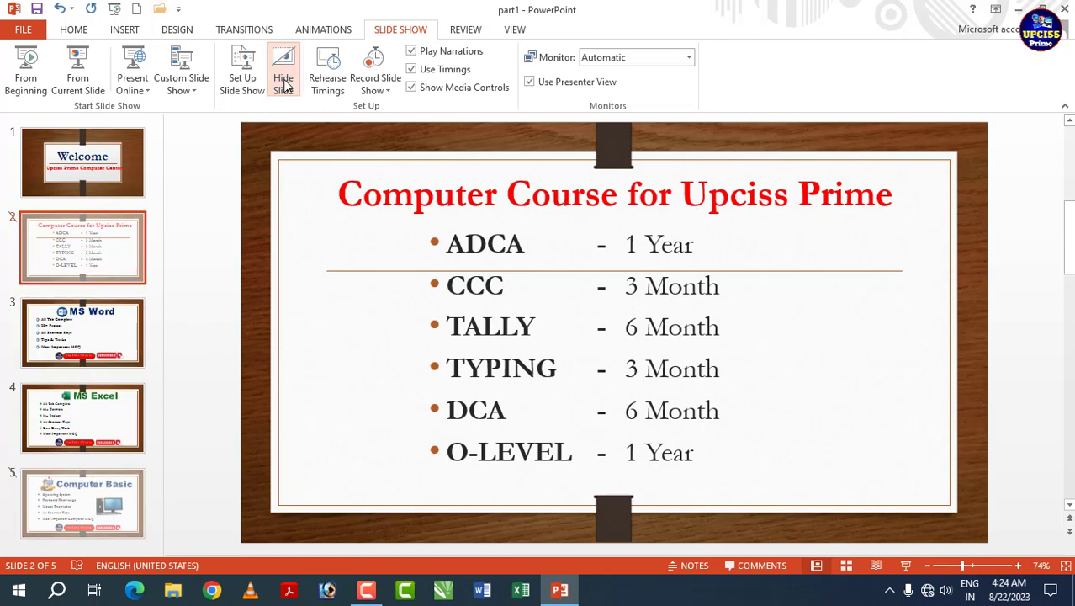
pyautogui.click(282, 74)
pyautogui.click(84, 496)
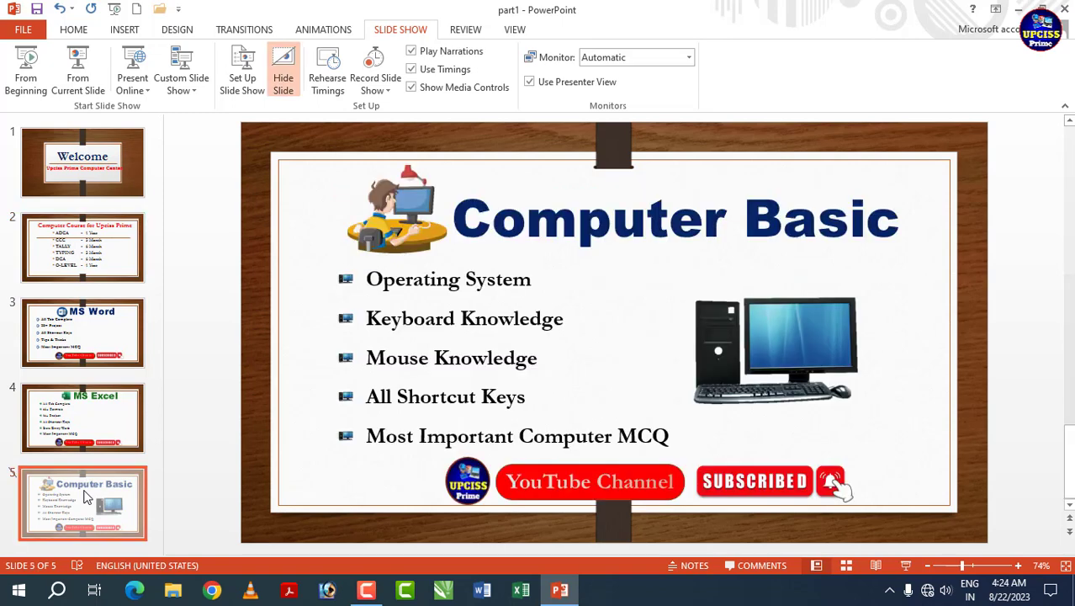
pyautogui.click(291, 59)
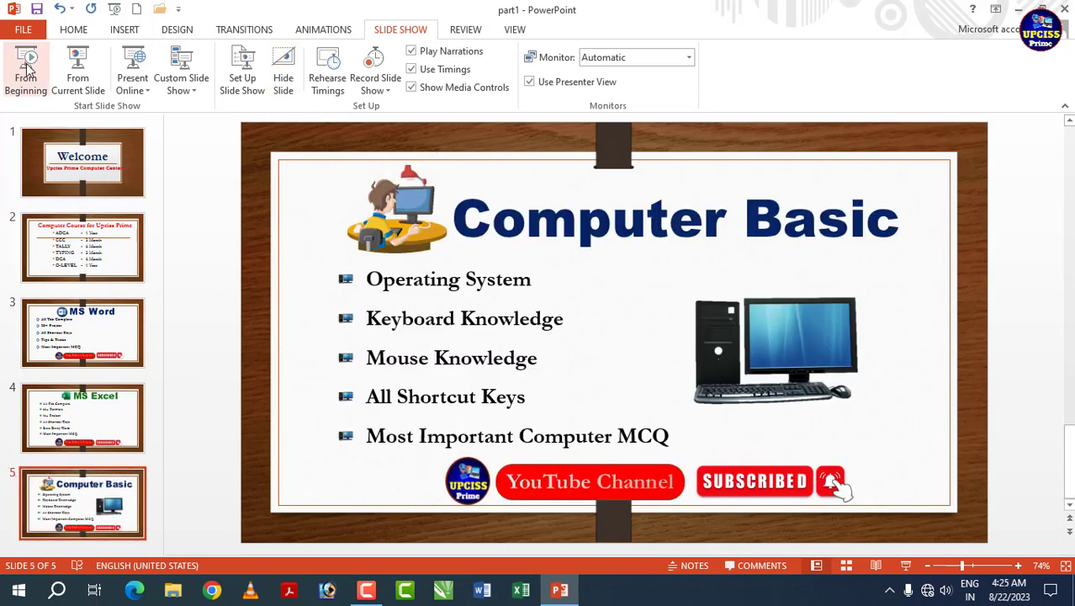
# Step: Rerun the show from the beginning through all five slides to the end
pyautogui.click(27, 69)
pyautogui.click(746, 176)
pyautogui.click(749, 177)
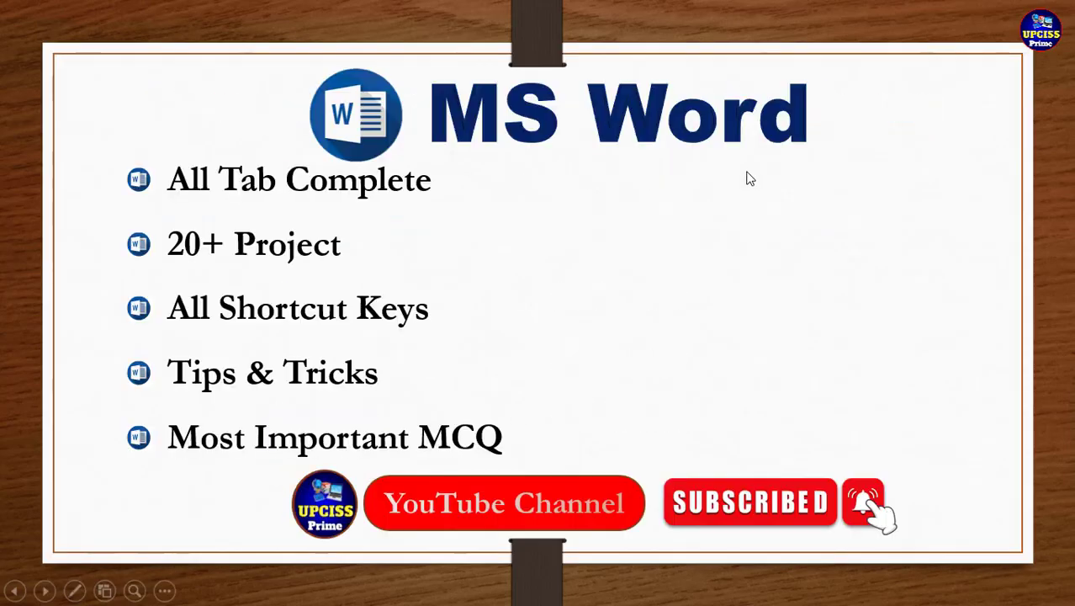
pyautogui.click(748, 177)
pyautogui.click(747, 176)
pyautogui.click(746, 175)
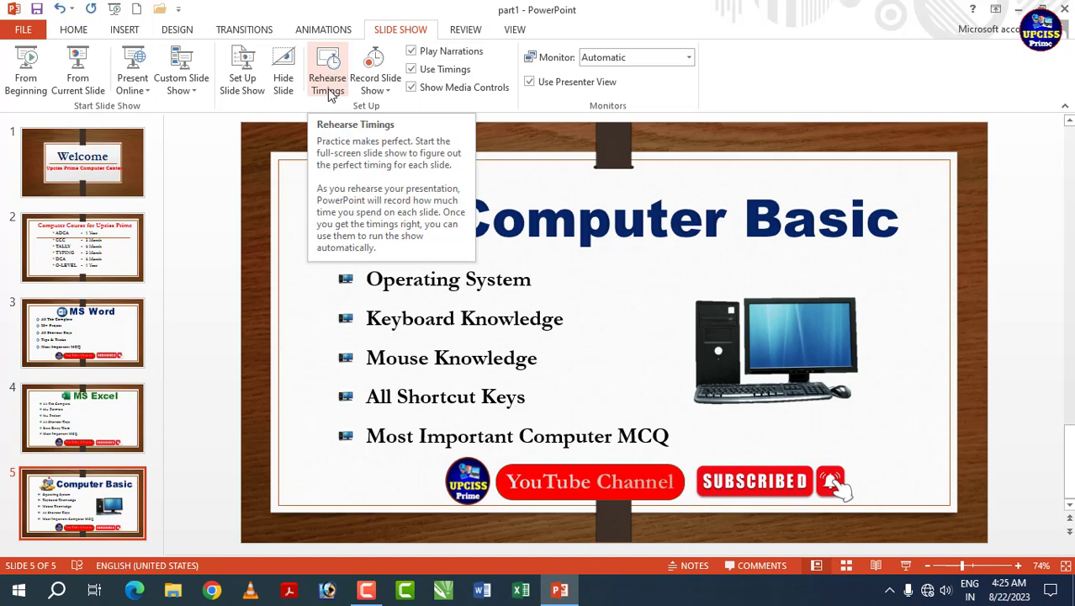
# Step: Display the Welcome slide and begin a Rehearse Timings run
pyautogui.click(63, 173)
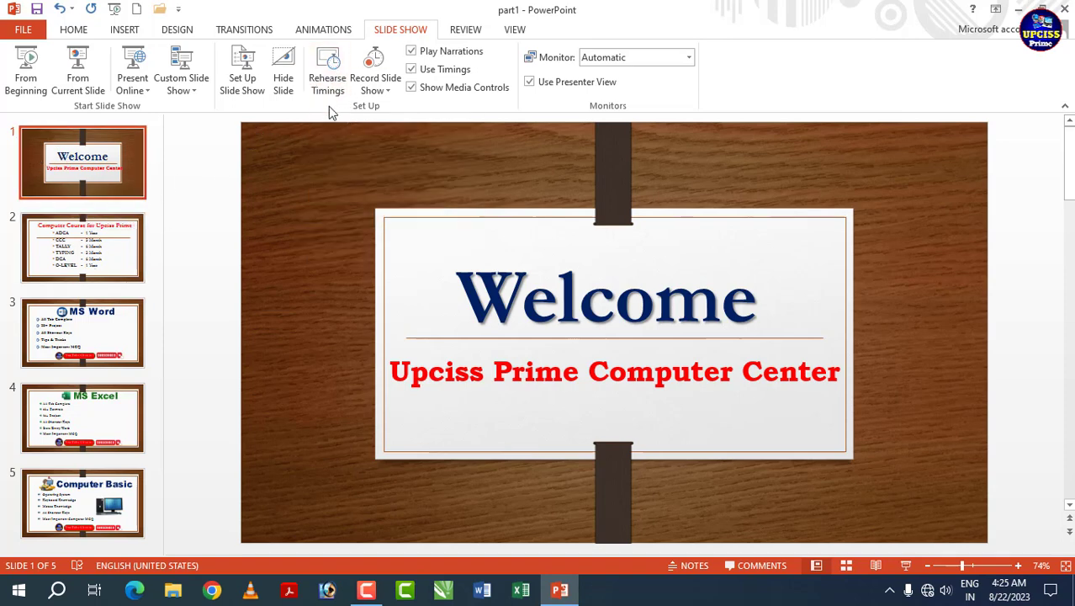
pyautogui.click(328, 67)
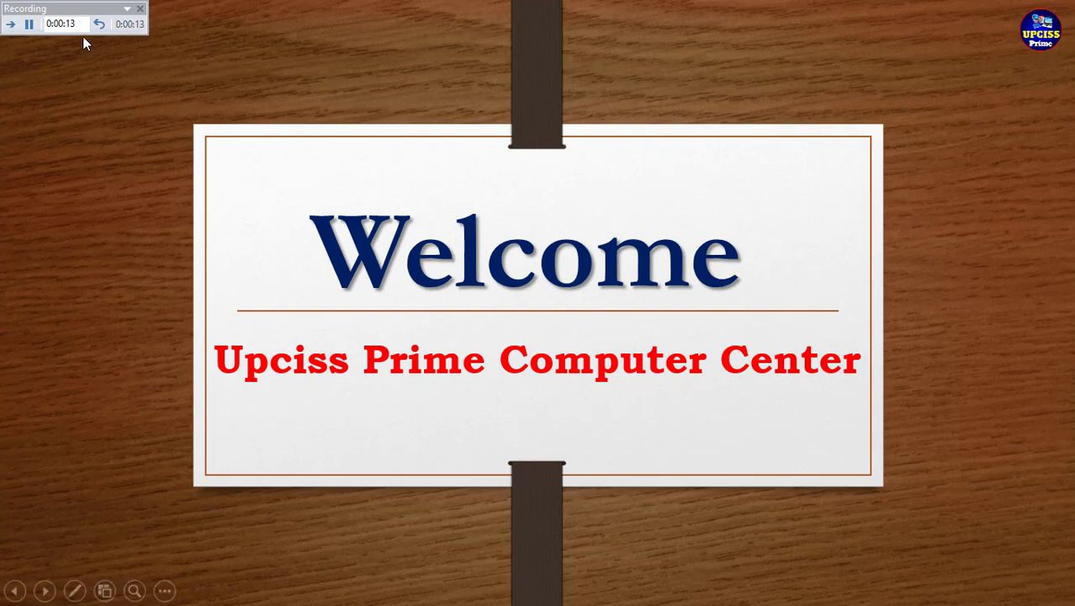
# Step: Time each slide through Computer Basic, end the rehearsal, and keep the 0:00:52 timings
pyautogui.click(891, 205)
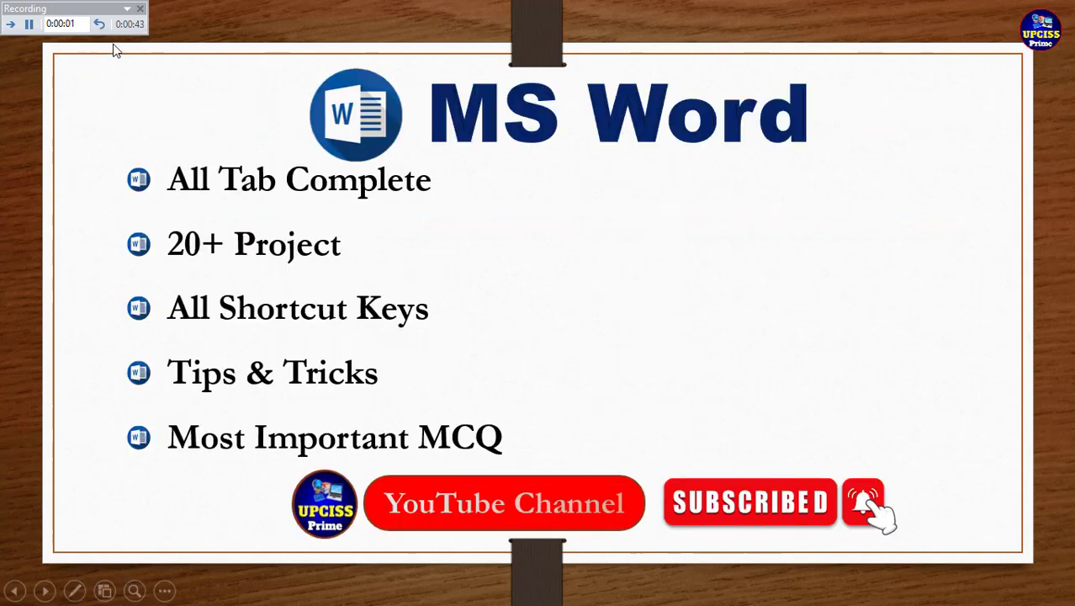
pyautogui.click(814, 225)
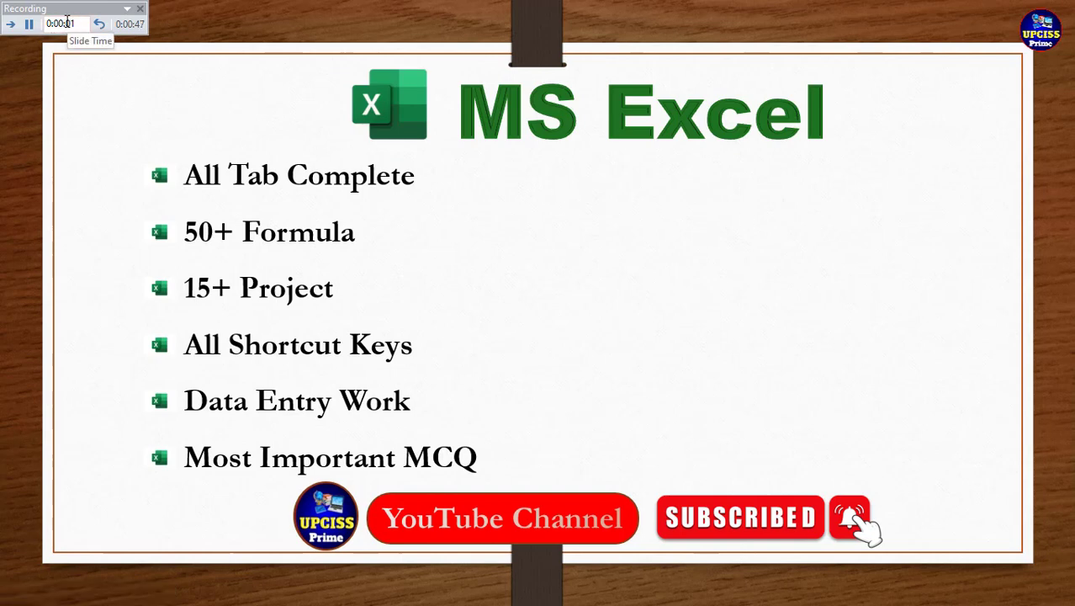
pyautogui.click(881, 204)
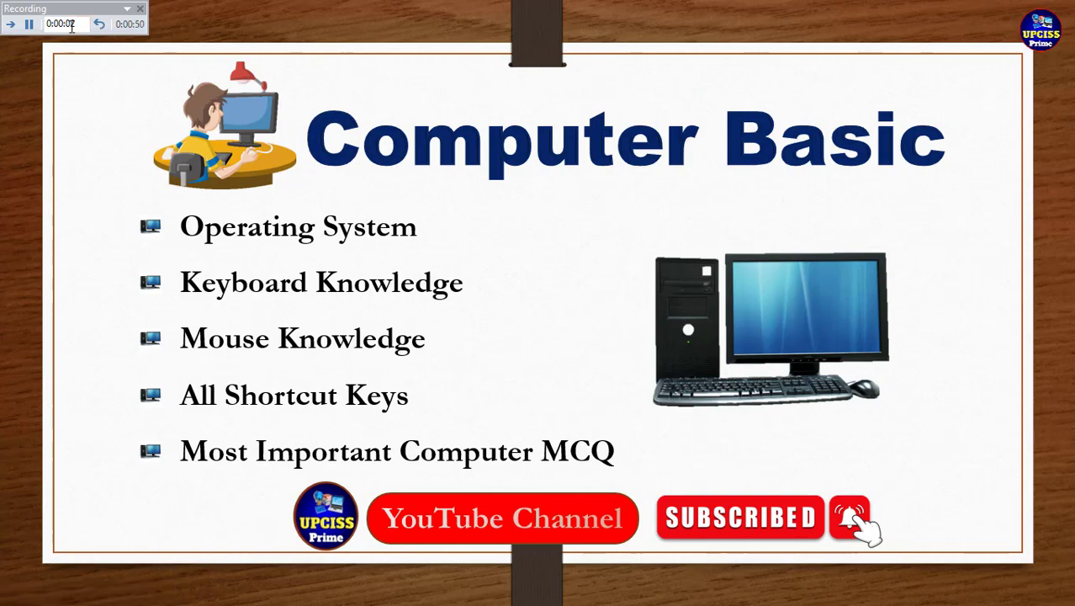
pyautogui.press('Escape')
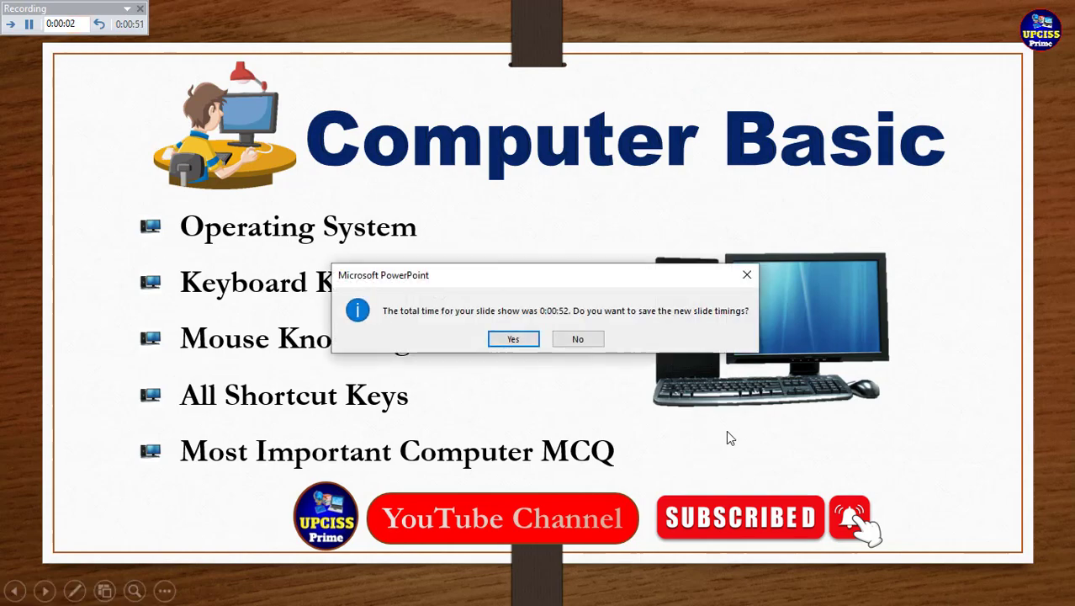
pyautogui.click(525, 339)
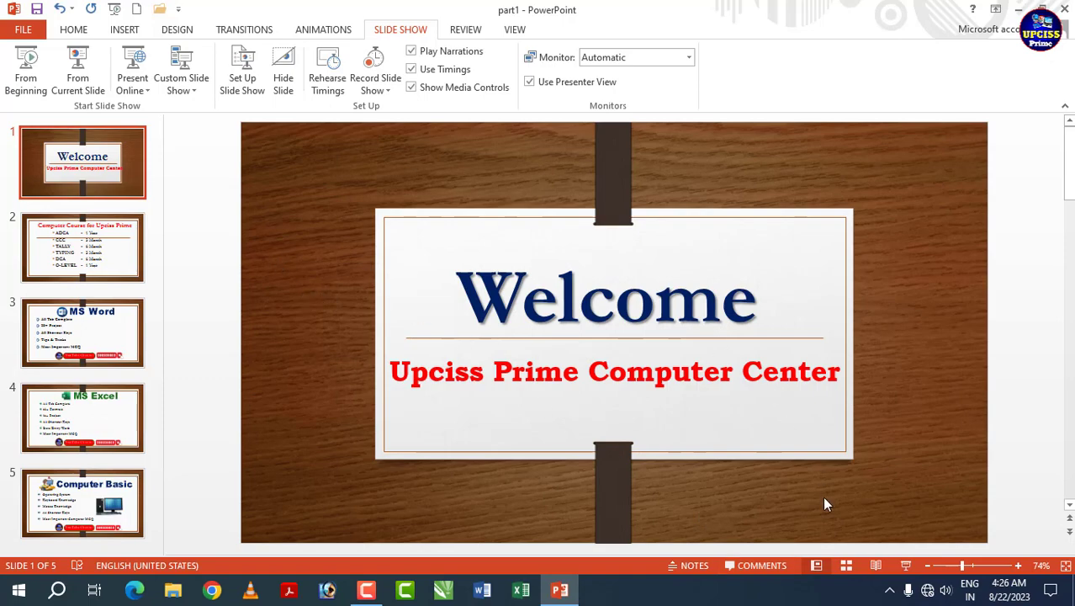
pyautogui.click(846, 565)
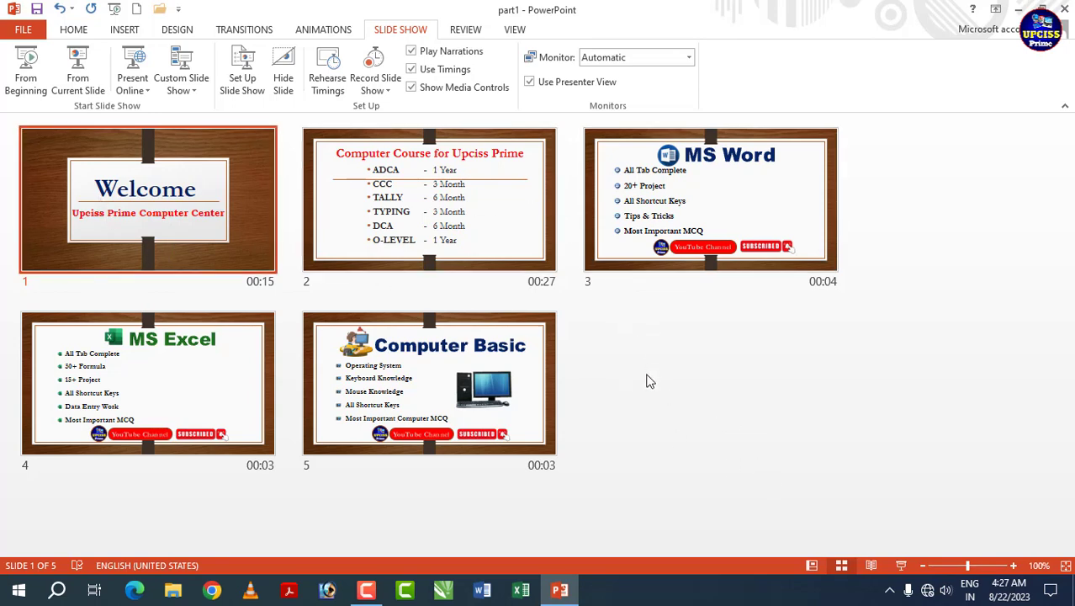
pyautogui.click(509, 35)
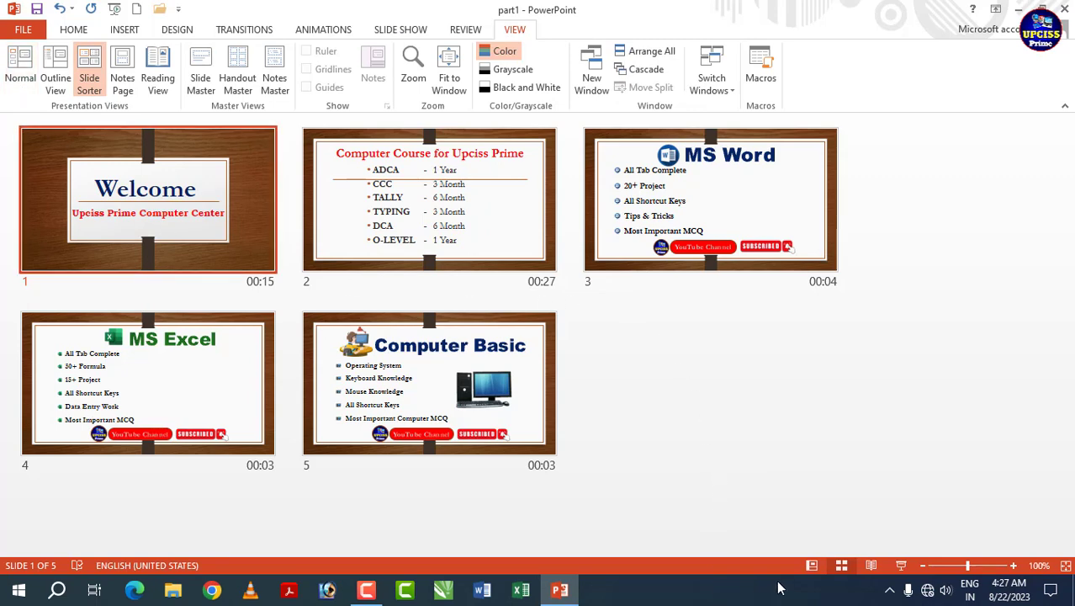
pyautogui.click(810, 565)
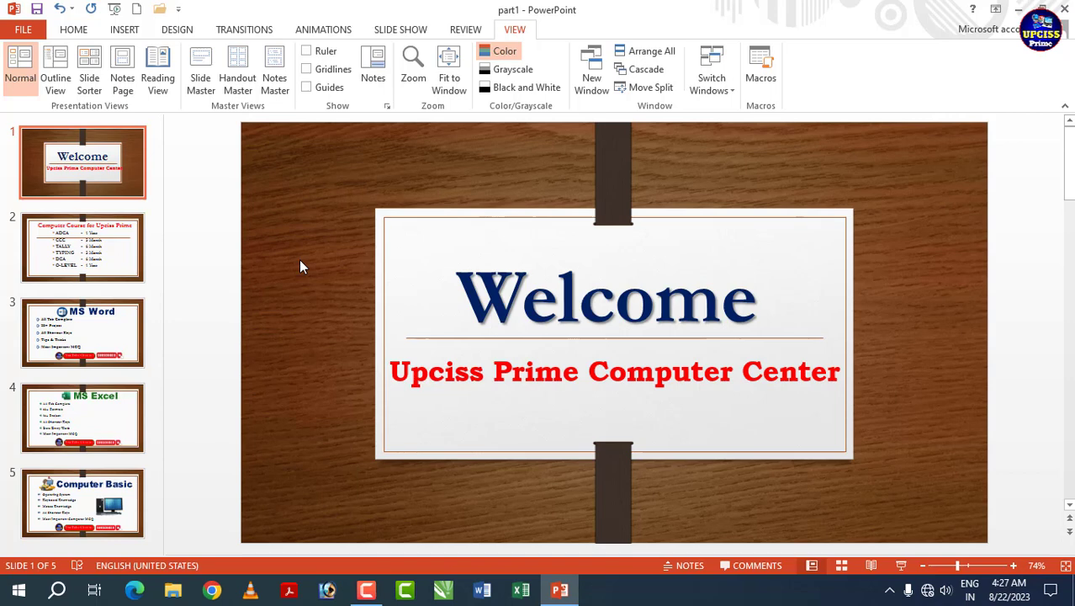
# Step: Open the Record Slide Show dialog from the Slide Show ribbon
pyautogui.click(380, 30)
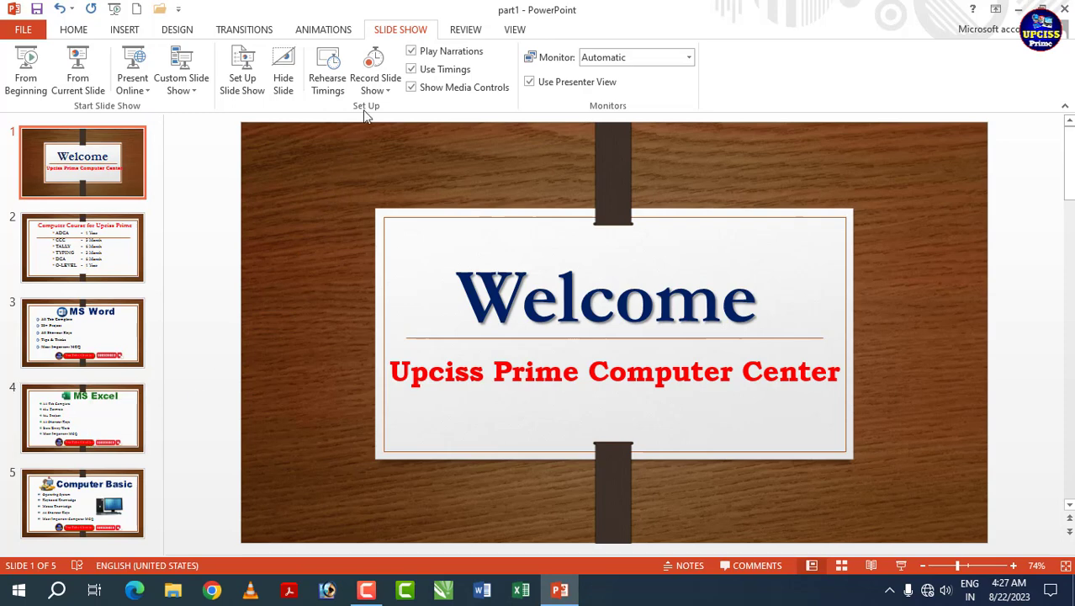
pyautogui.click(381, 72)
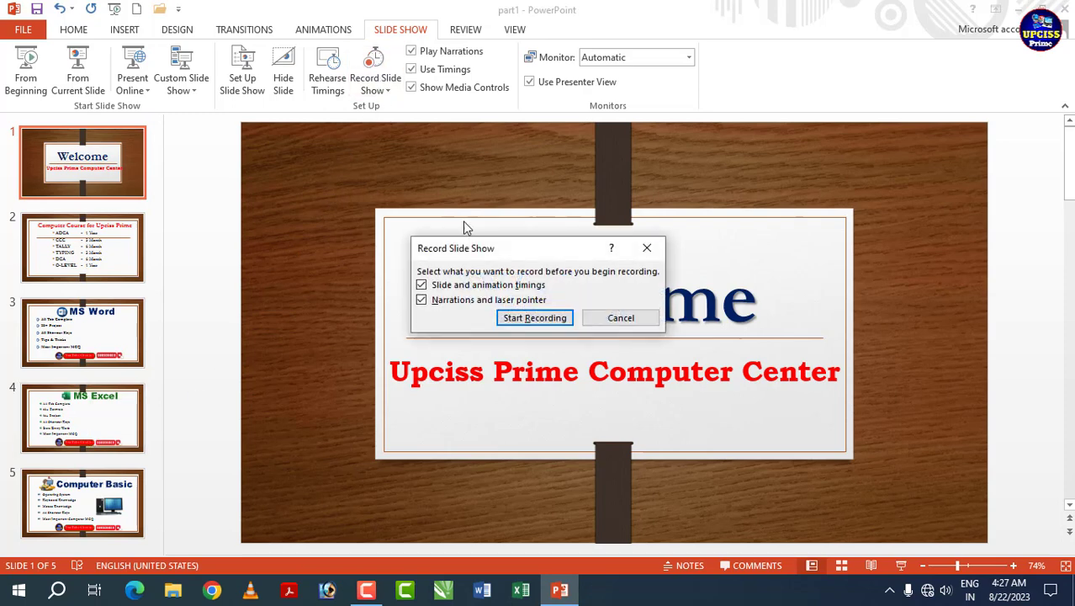
# Step: Start recording, circle 'Welcome' with the red pen, turn the pen off, and advance to Computer Course
pyautogui.click(518, 319)
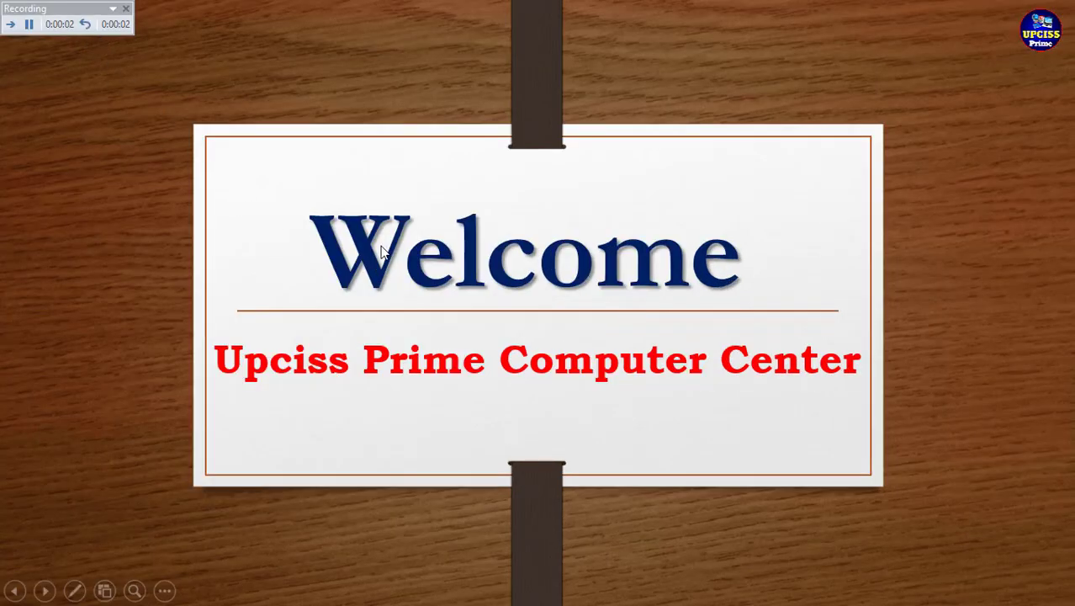
pyautogui.click(68, 590)
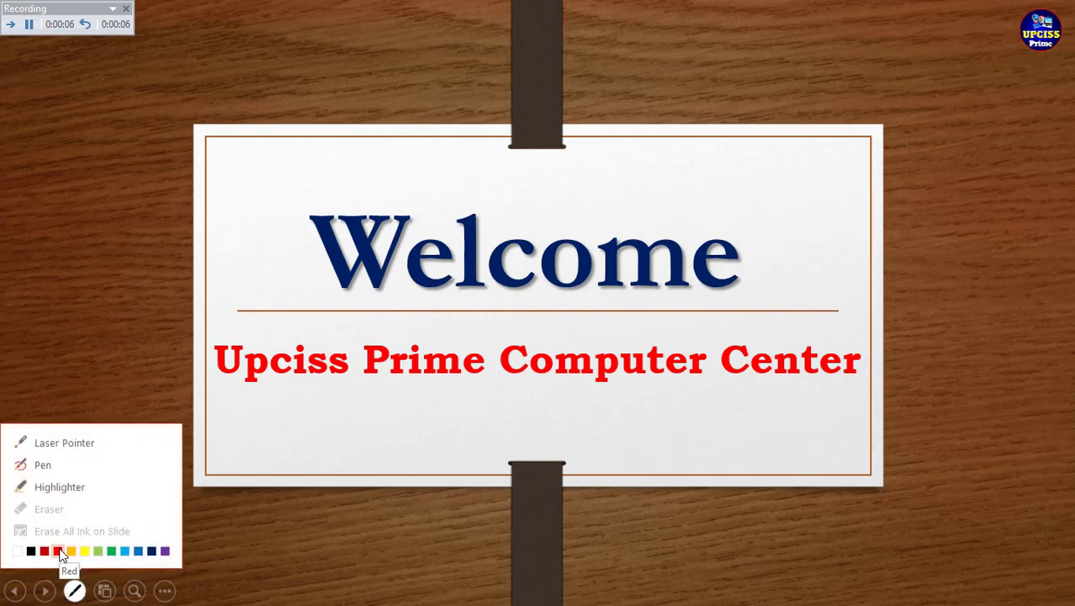
pyautogui.click(58, 551)
pyautogui.moveTo(274, 180)
pyautogui.mouseDown()
pyautogui.moveTo(587, 319)
pyautogui.moveTo(279, 193)
pyautogui.mouseUp()
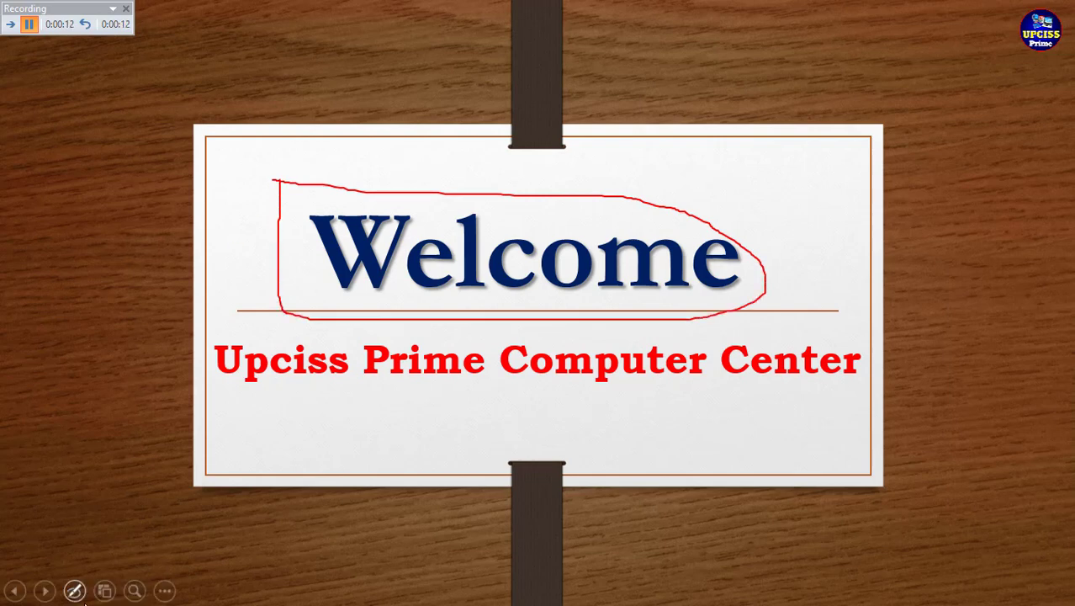
pyautogui.click(80, 593)
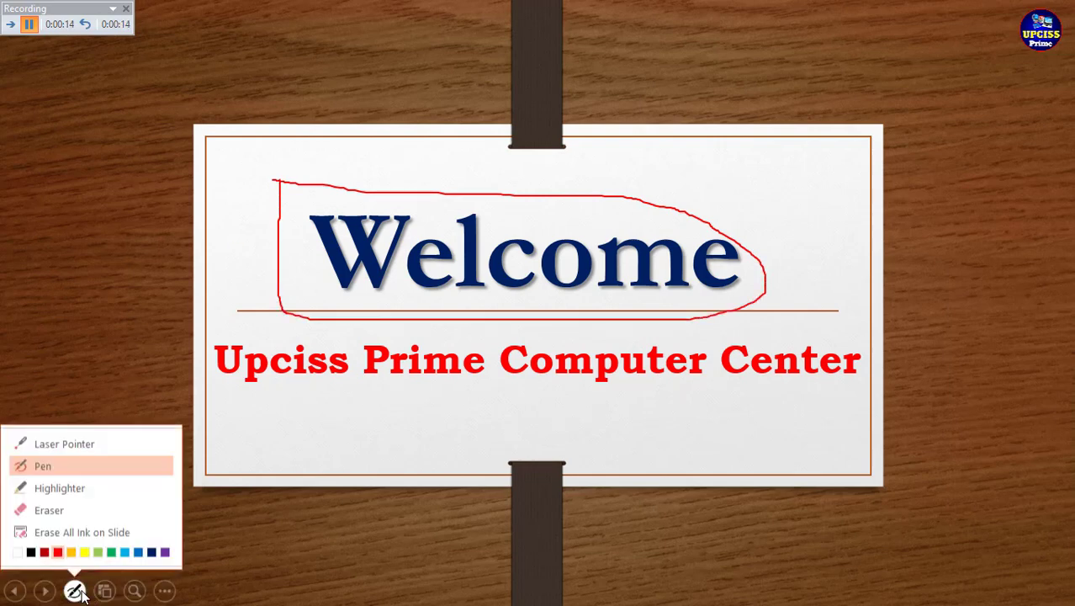
pyautogui.click(42, 464)
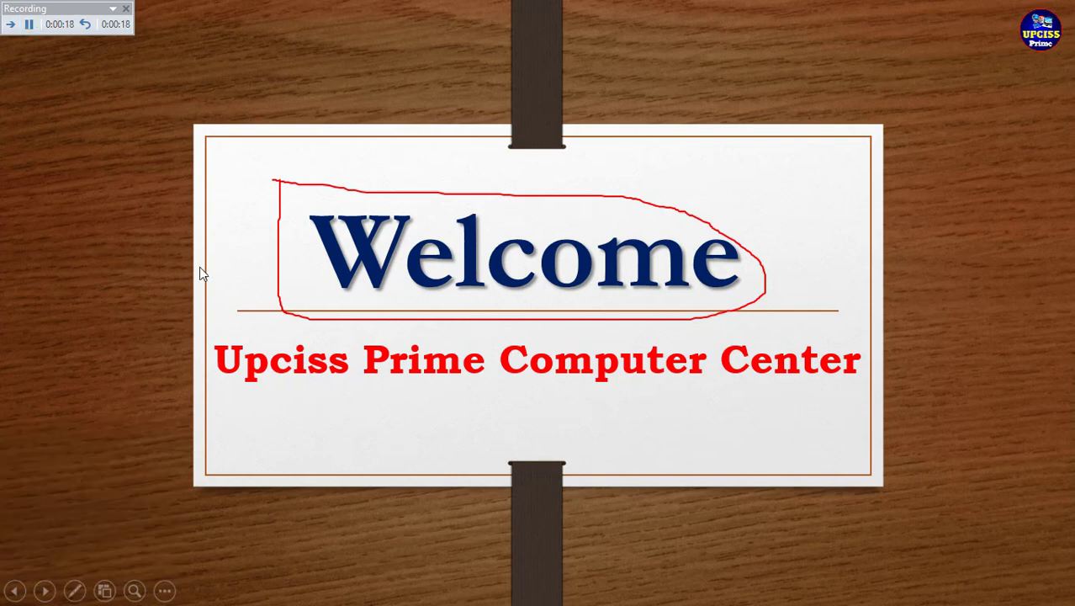
pyautogui.click(900, 293)
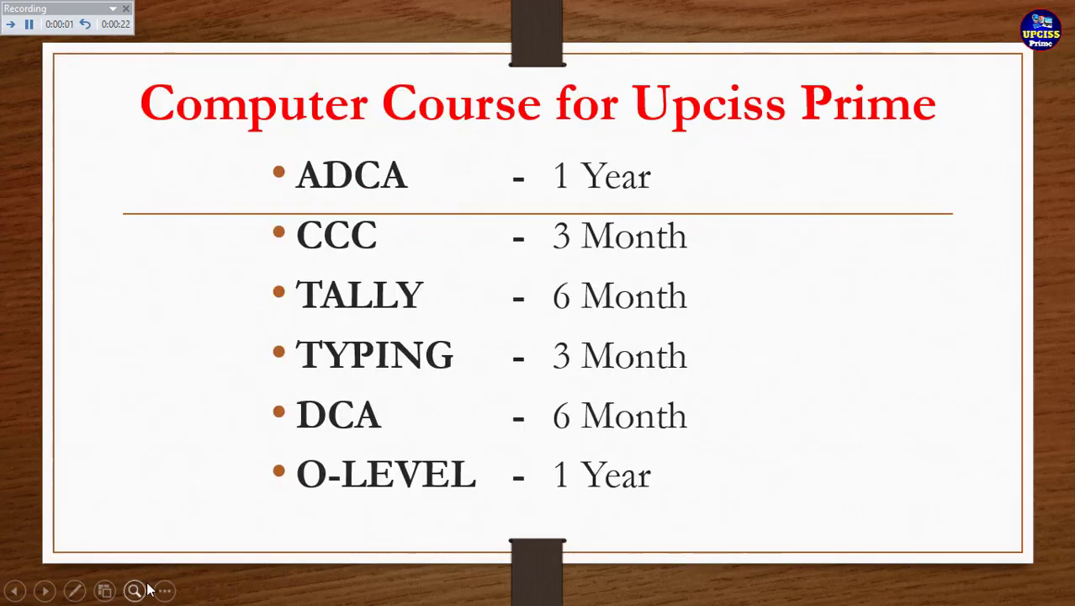
# Step: Underline the ADCA, CCC, TALLY, TYPING and DCA rows in red ink and draw a dividing line
pyautogui.click(76, 590)
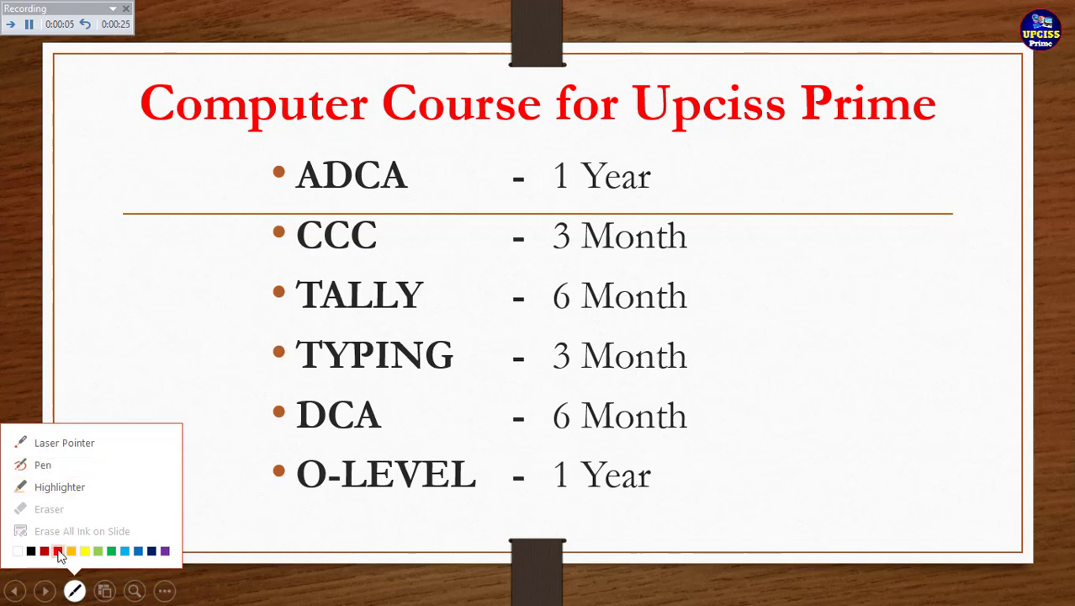
pyautogui.click(57, 550)
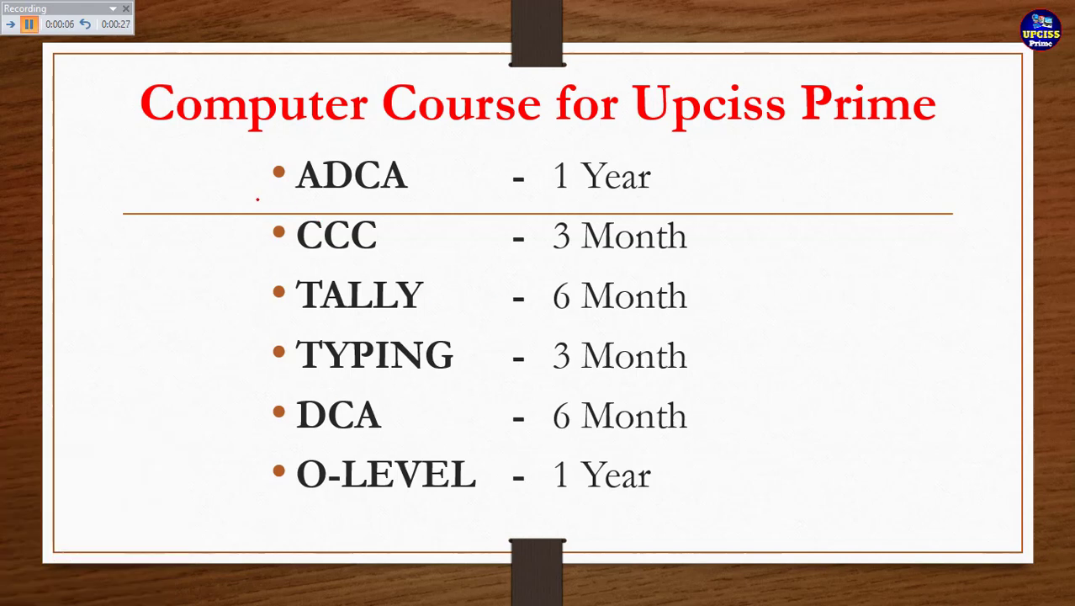
pyautogui.moveTo(252, 210); pyautogui.dragTo(783, 209)
pyautogui.moveTo(245, 281); pyautogui.dragTo(778, 261)
pyautogui.moveTo(211, 333)
pyautogui.mouseDown()
pyautogui.moveTo(471, 312)
pyautogui.moveTo(817, 311)
pyautogui.mouseUp()
pyautogui.moveTo(293, 388); pyautogui.dragTo(718, 388)
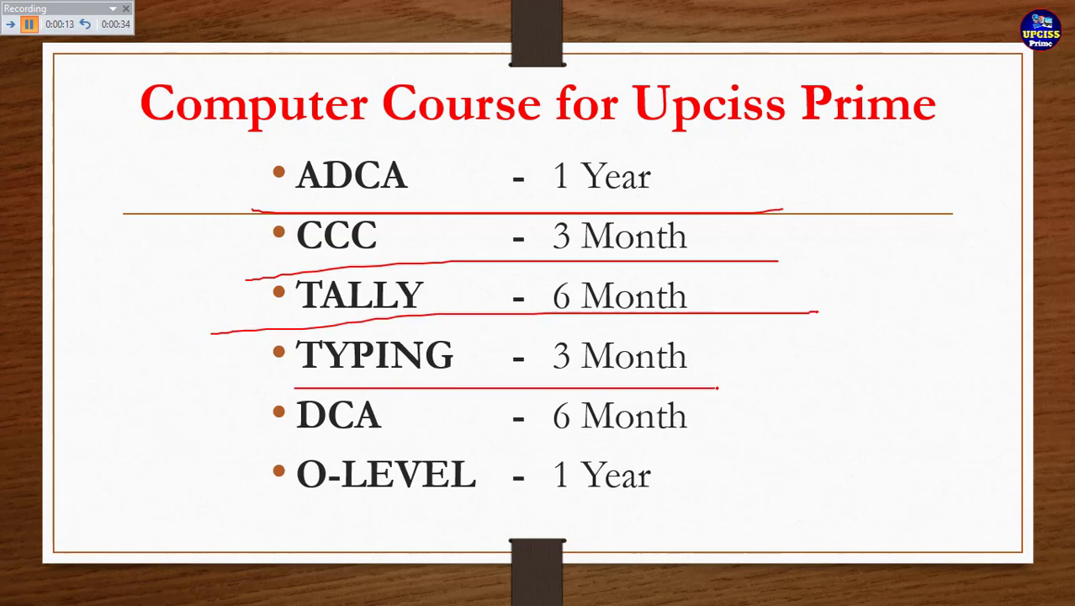
pyautogui.moveTo(208, 452); pyautogui.dragTo(755, 451)
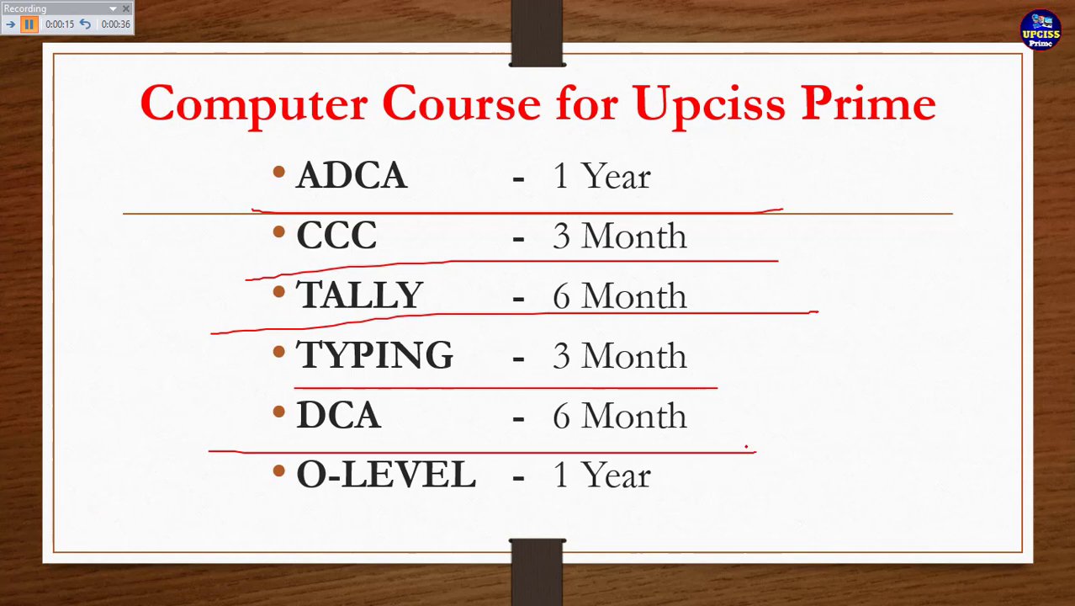
pyautogui.moveTo(473, 167); pyautogui.dragTo(404, 553)
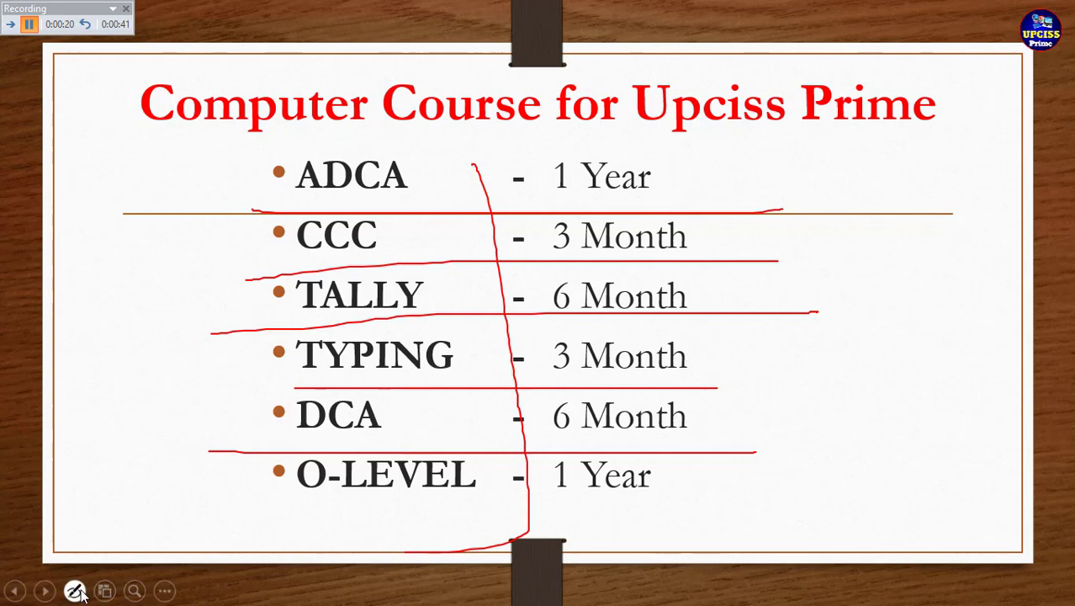
# Step: Turn the pen off and advance through MS Word, MS Excel and Computer Basic to the end
pyautogui.click(74, 589)
pyautogui.click(47, 469)
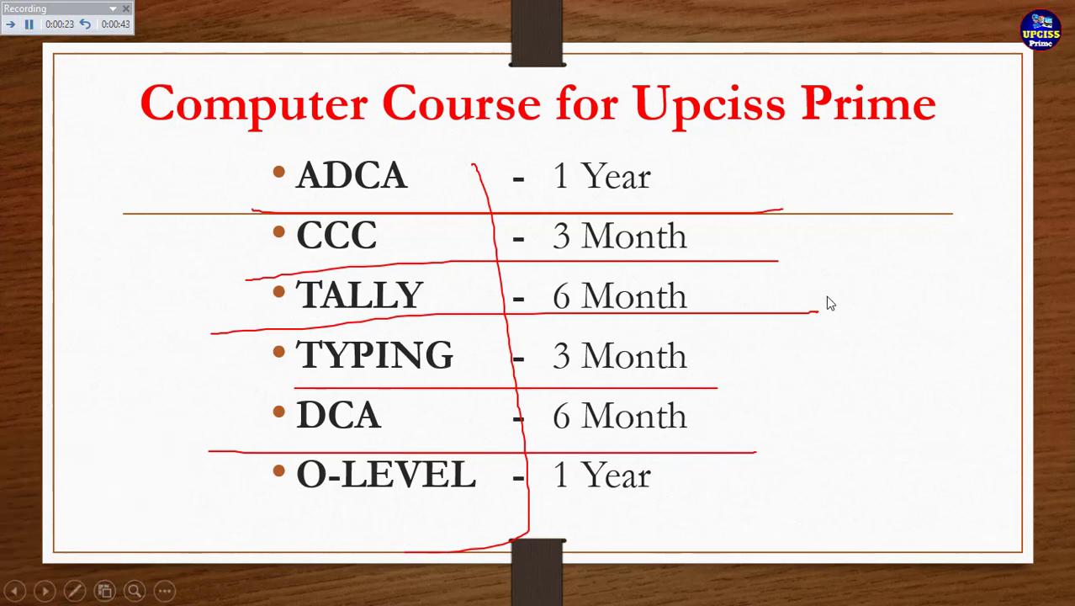
pyautogui.click(939, 243)
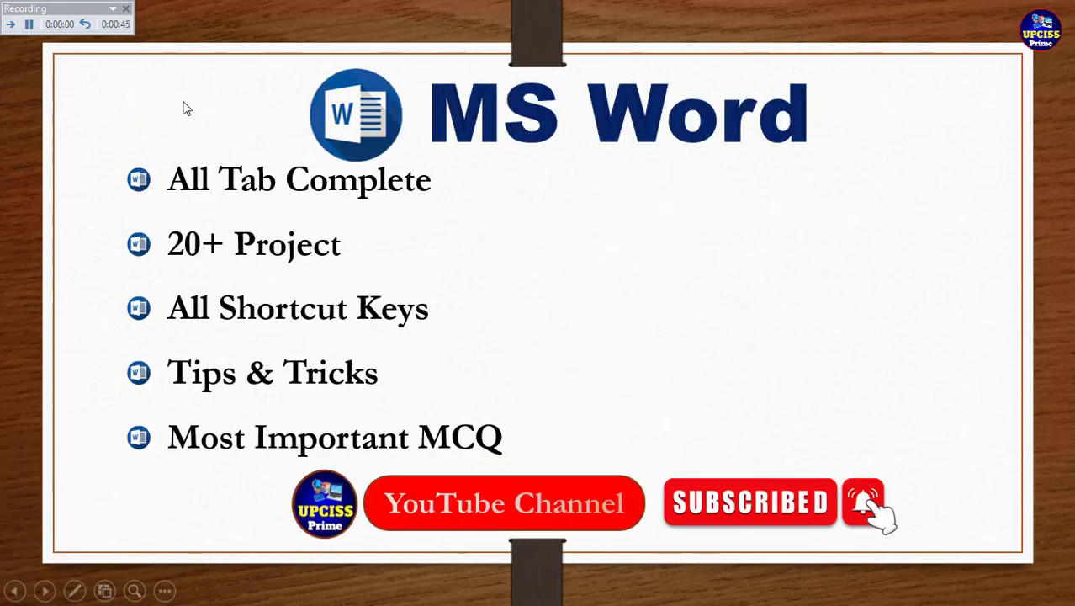
pyautogui.click(969, 303)
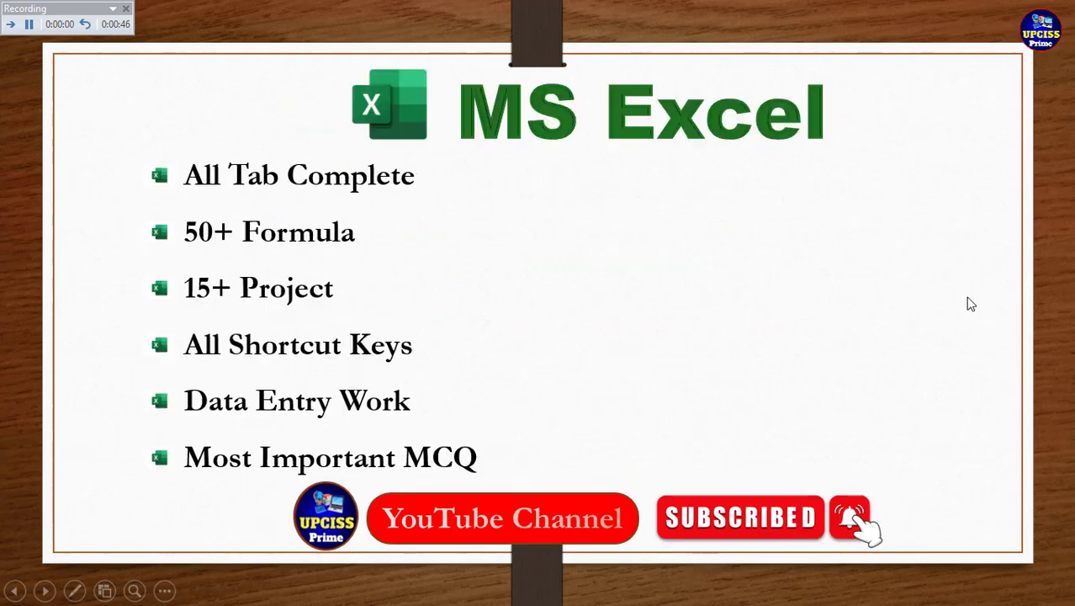
pyautogui.click(968, 303)
pyautogui.click(969, 303)
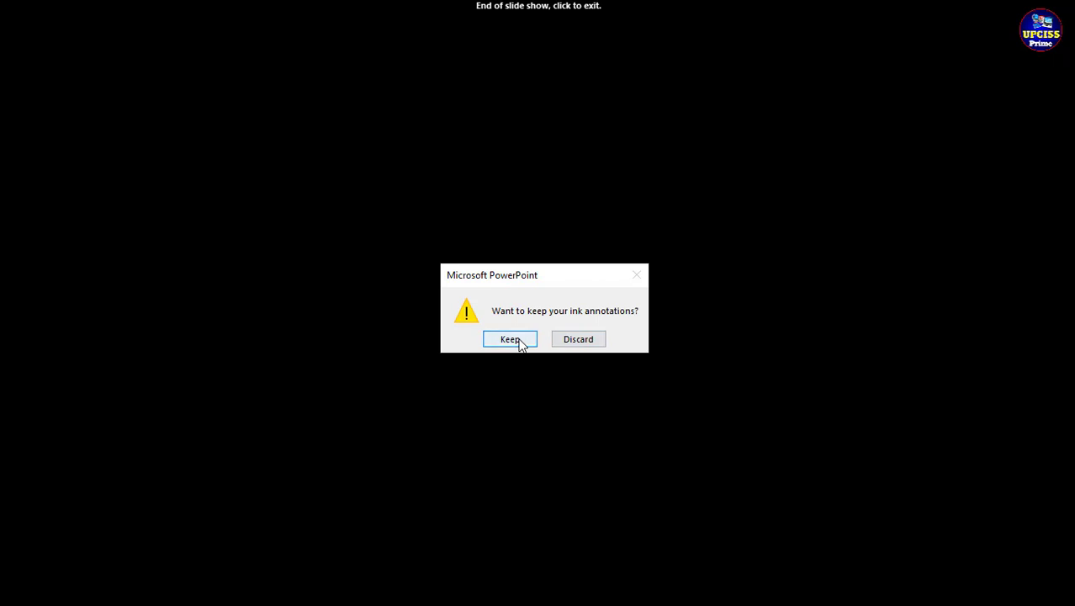
# Step: Choose Keep in the 'Want to keep your ink annotations?' prompt
pyautogui.click(517, 341)
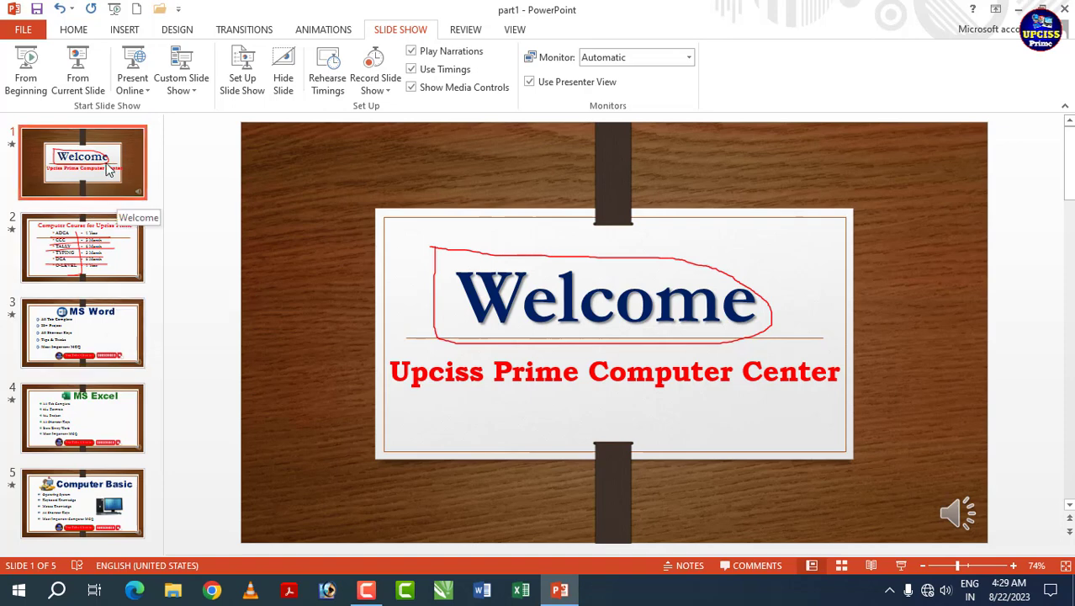
pyautogui.moveTo(959, 514)
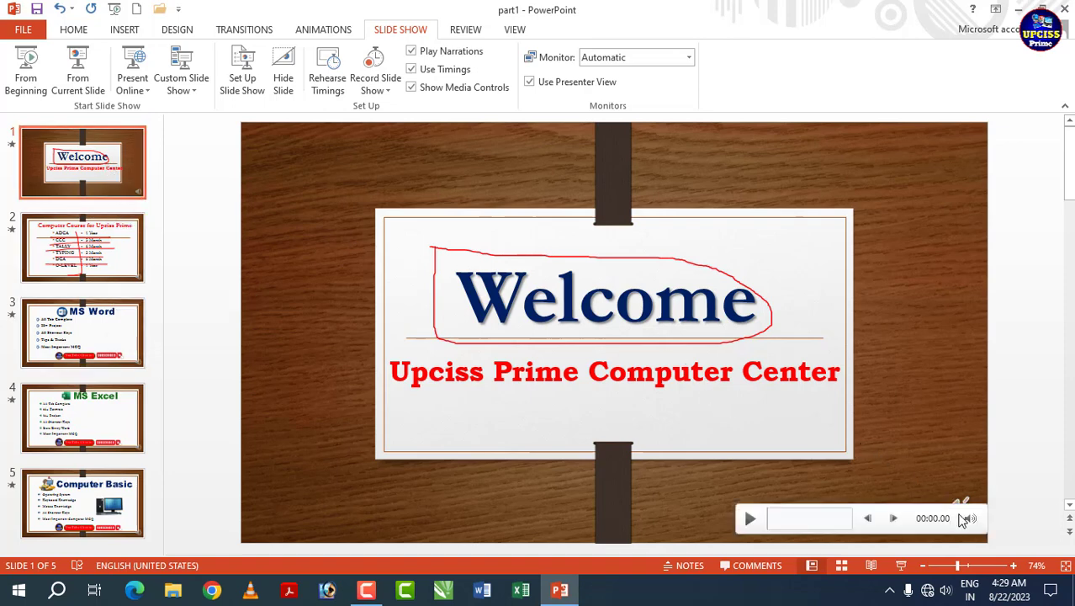
pyautogui.click(750, 518)
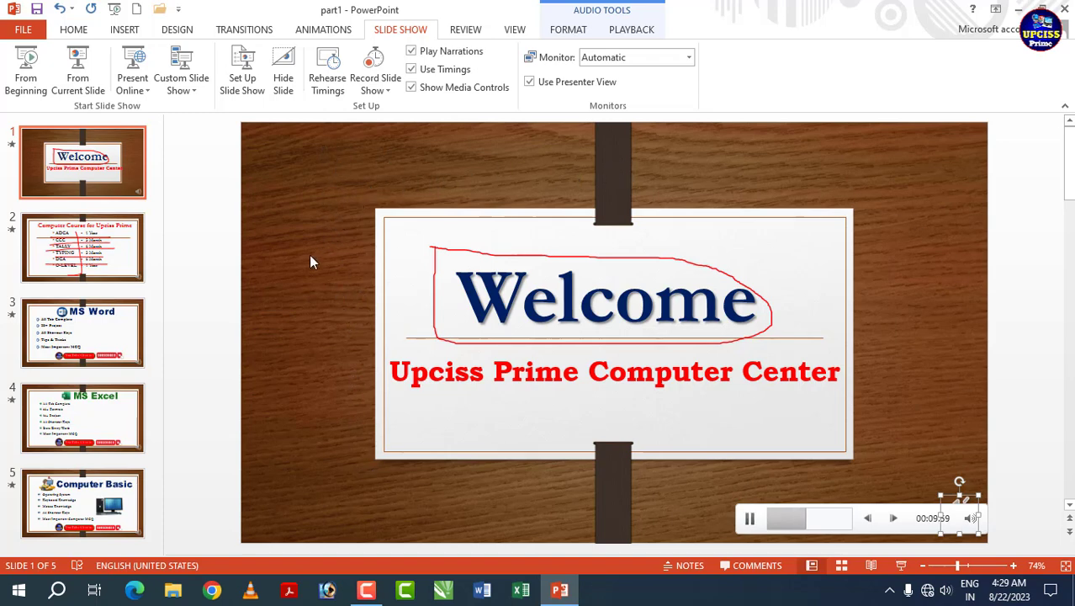
pyautogui.click(97, 249)
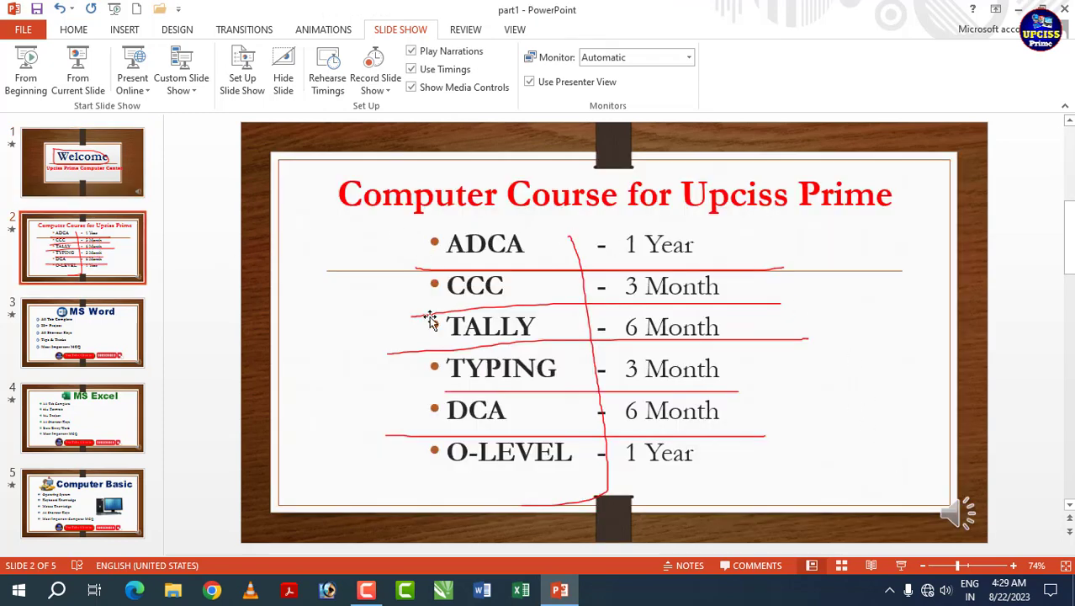
pyautogui.moveTo(945, 522)
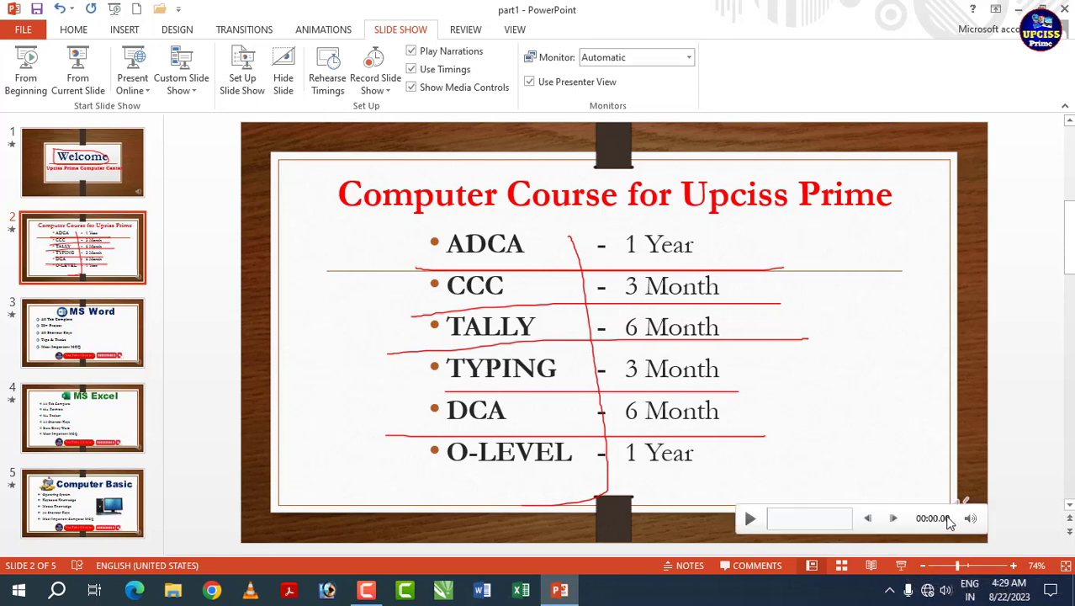
pyautogui.click(956, 519)
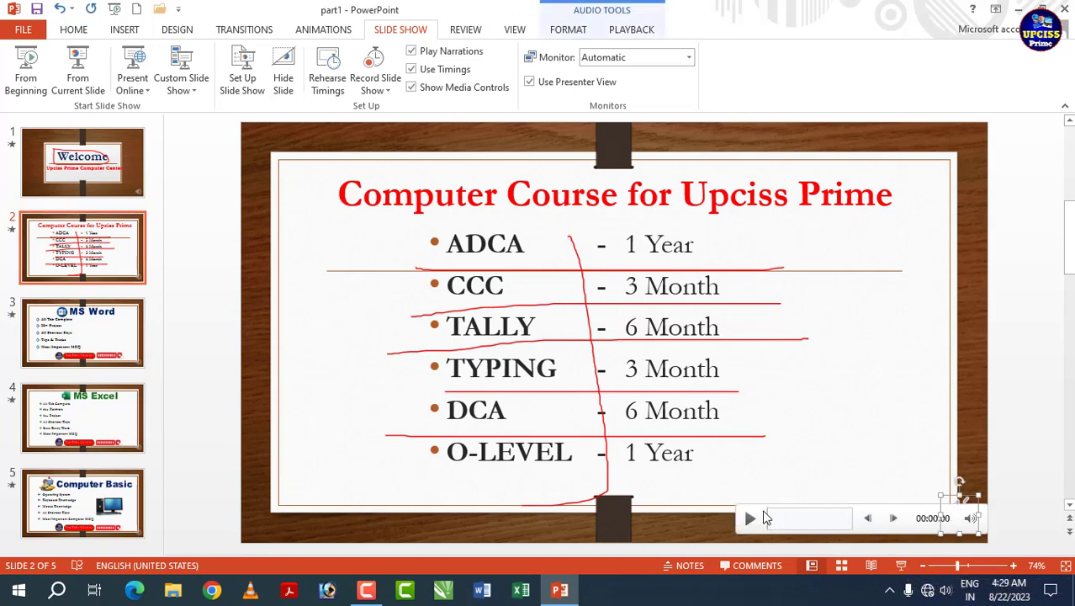
pyautogui.click(757, 519)
pyautogui.click(749, 518)
pyautogui.click(392, 212)
pyautogui.press('pageup')
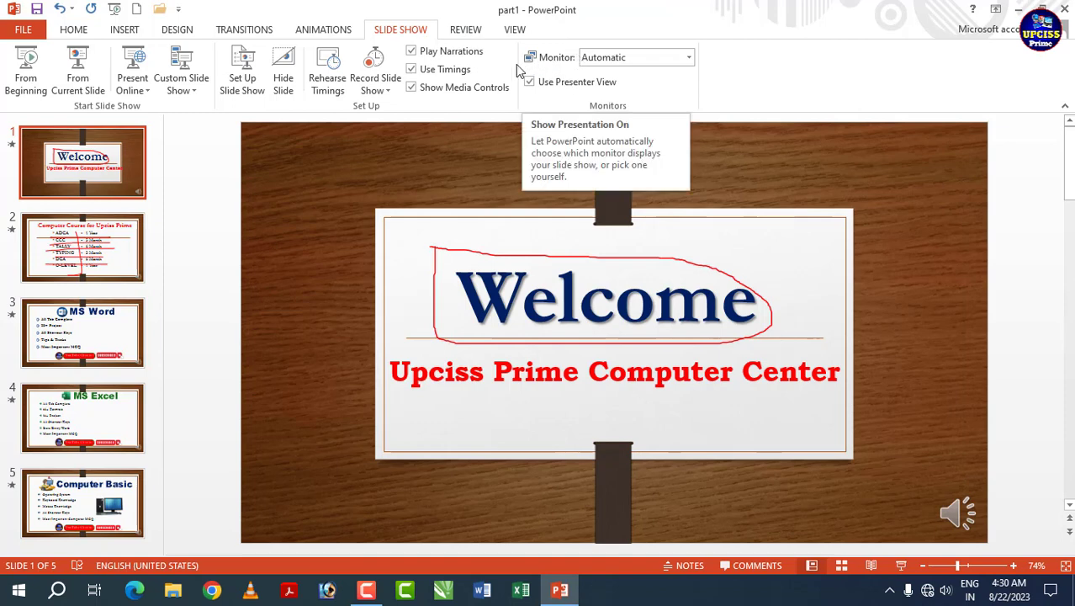
# Step: Leave the slide show Monitor setting on Automatic and switch to the Review ribbon
pyautogui.click(689, 59)
pyautogui.click(529, 131)
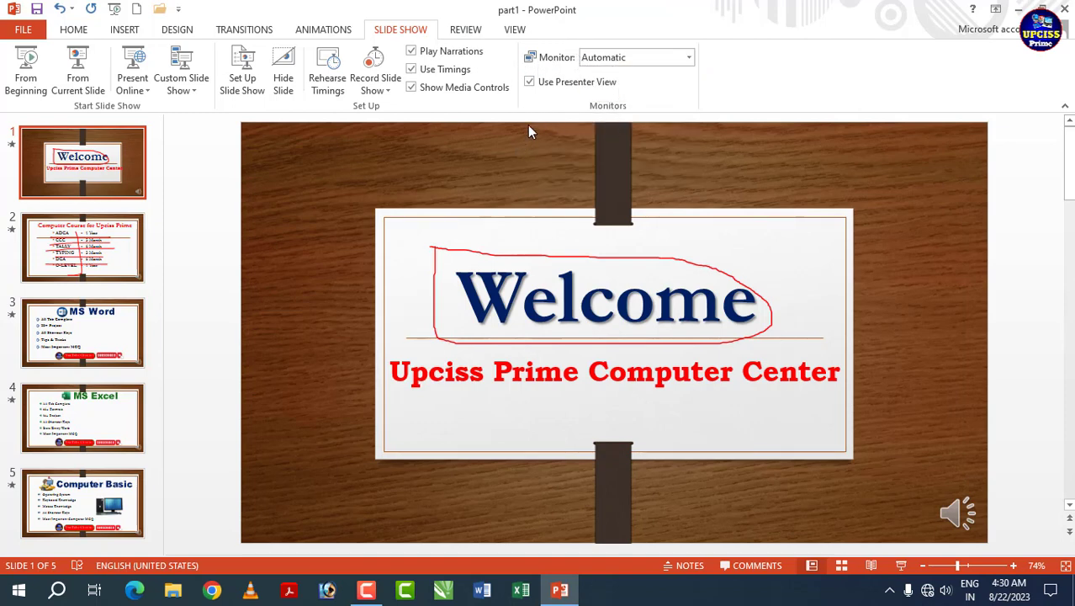
pyautogui.click(687, 58)
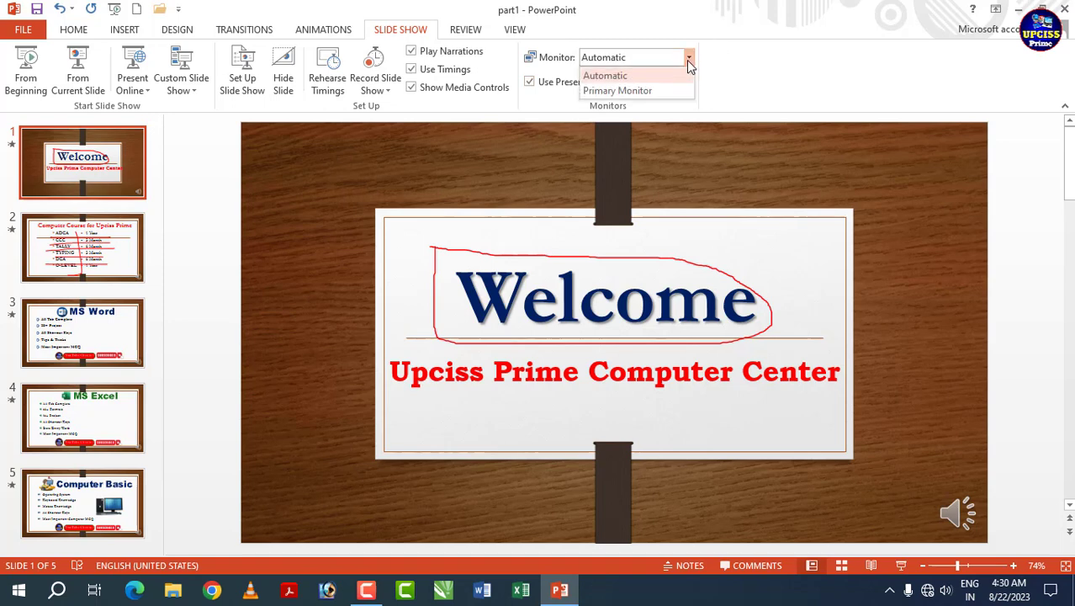
pyautogui.click(623, 76)
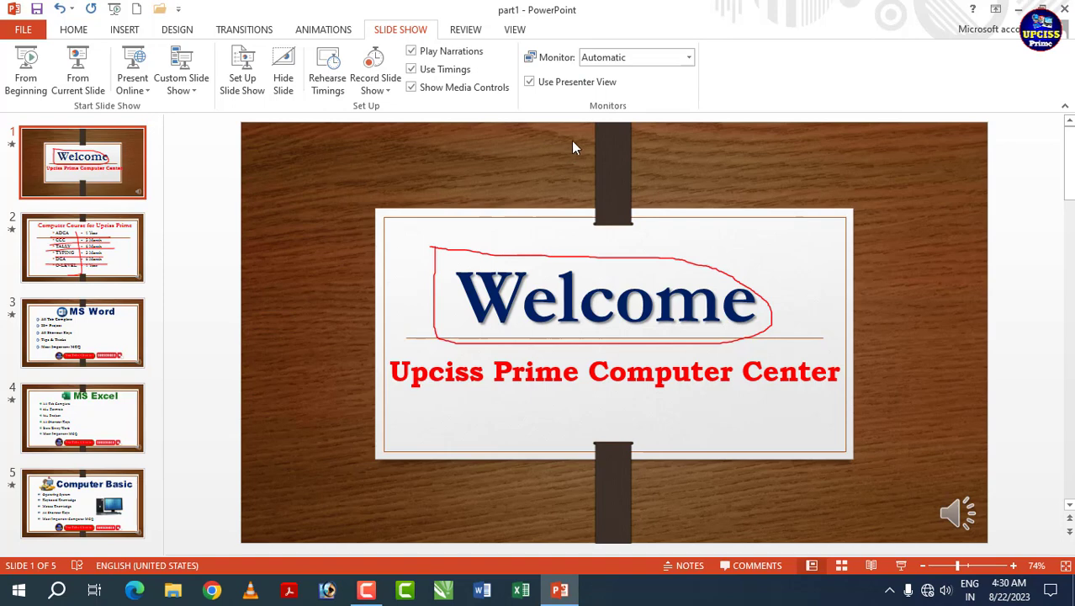
pyautogui.click(683, 63)
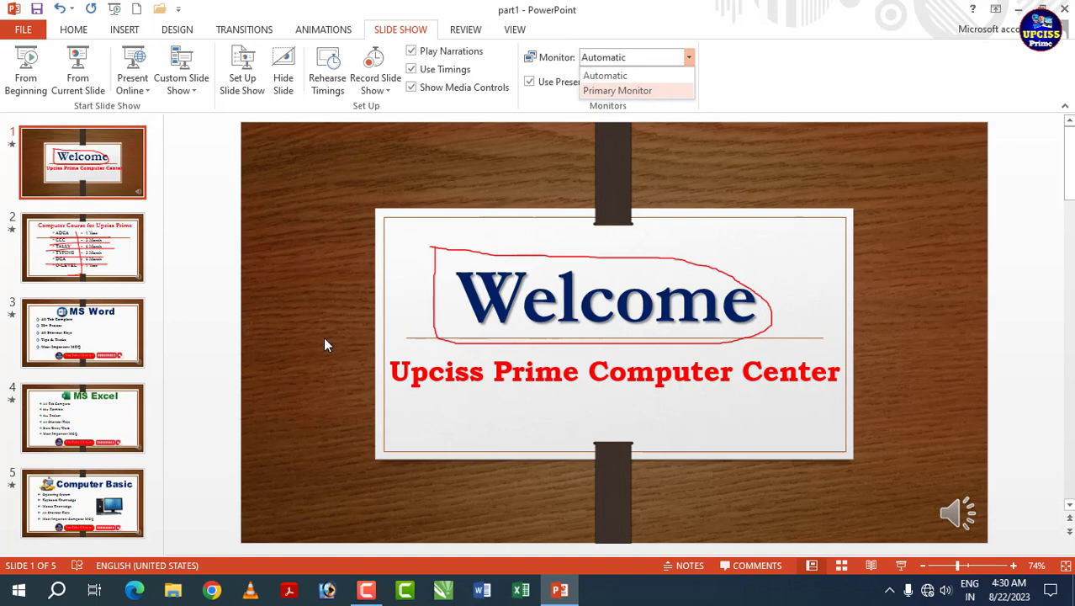
pyautogui.click(404, 39)
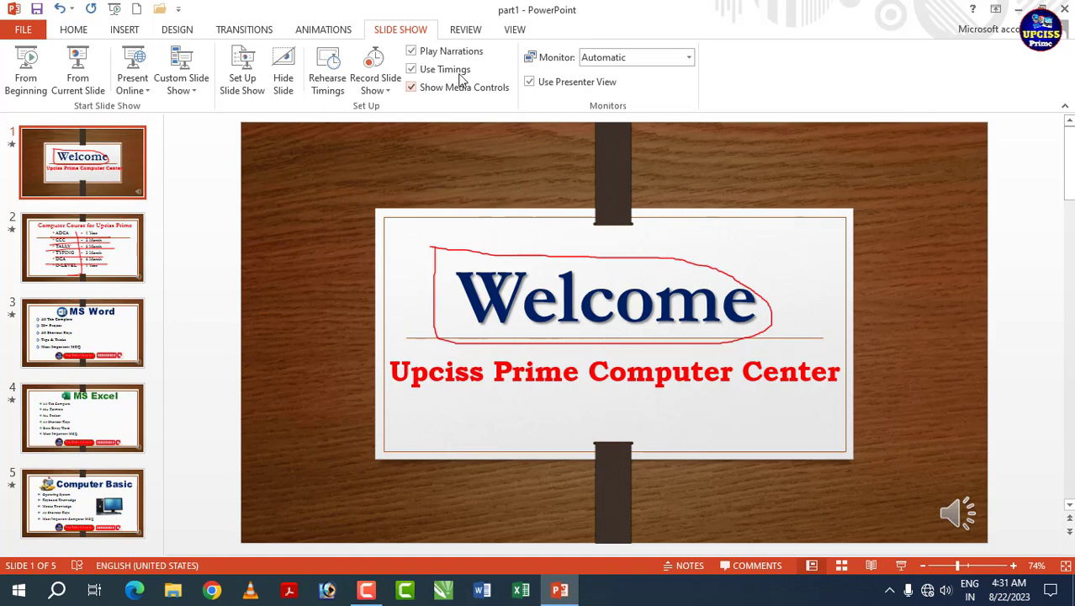
pyautogui.click(463, 31)
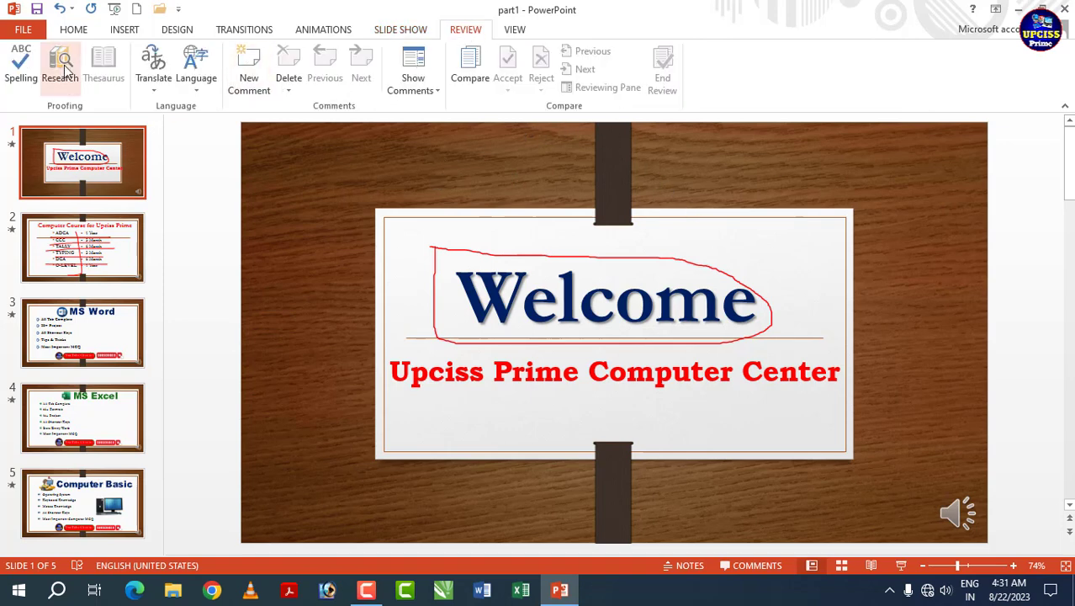